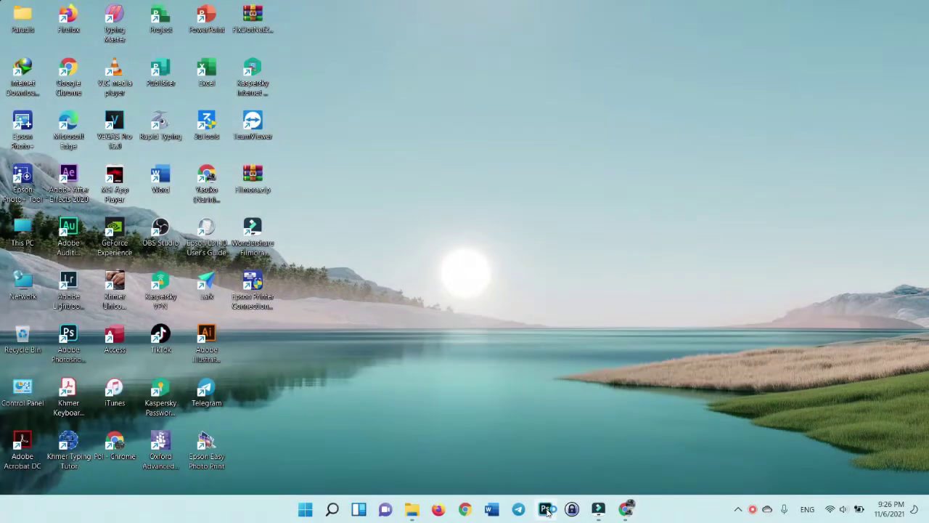
# Launch Photoshop and open the child's ID photo JPG.
pyautogui.click(546, 510)
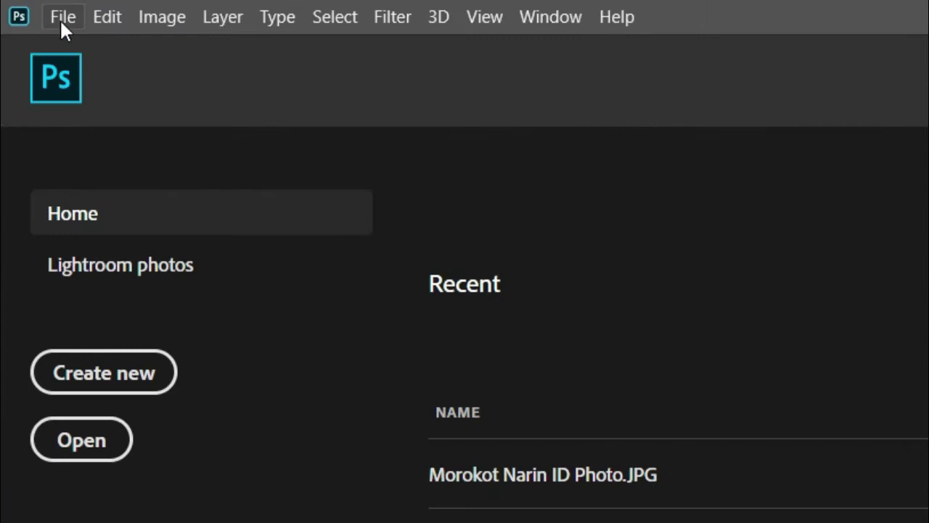
pyautogui.click(61, 20)
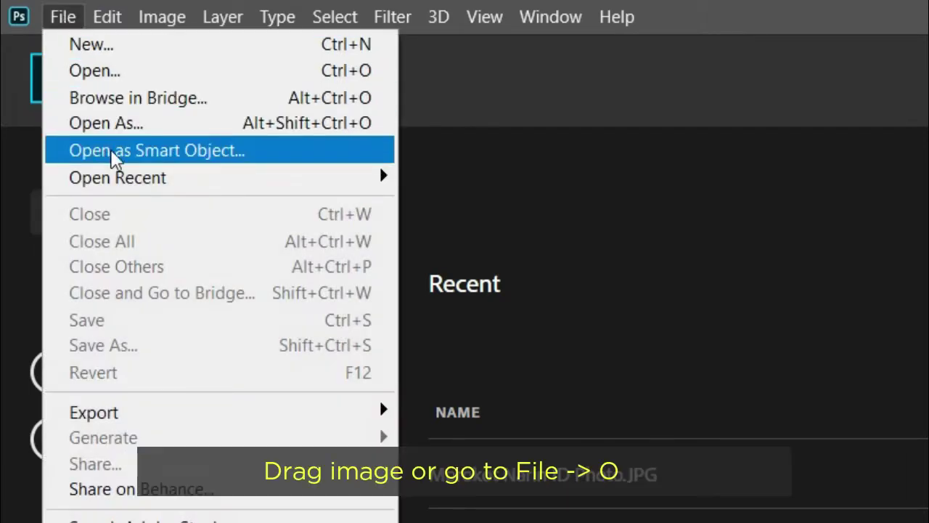
pyautogui.click(181, 72)
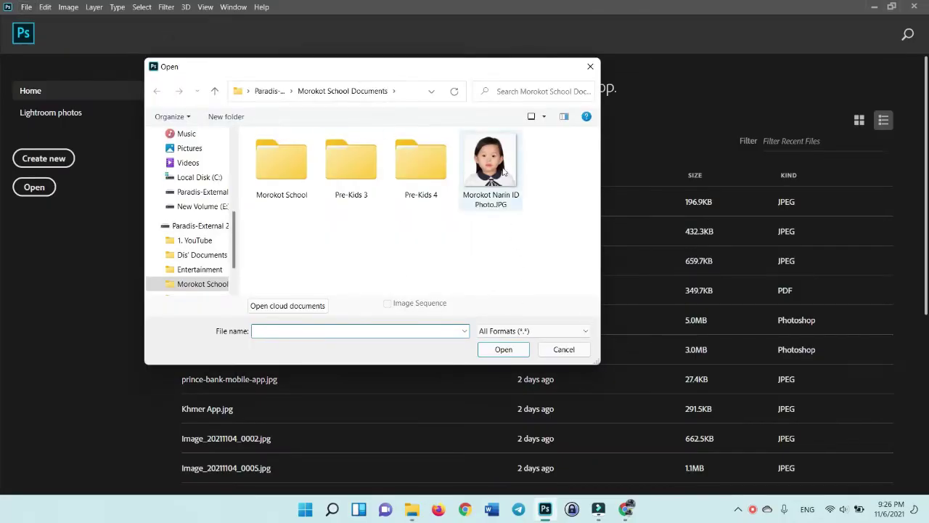
pyautogui.doubleClick(503, 171)
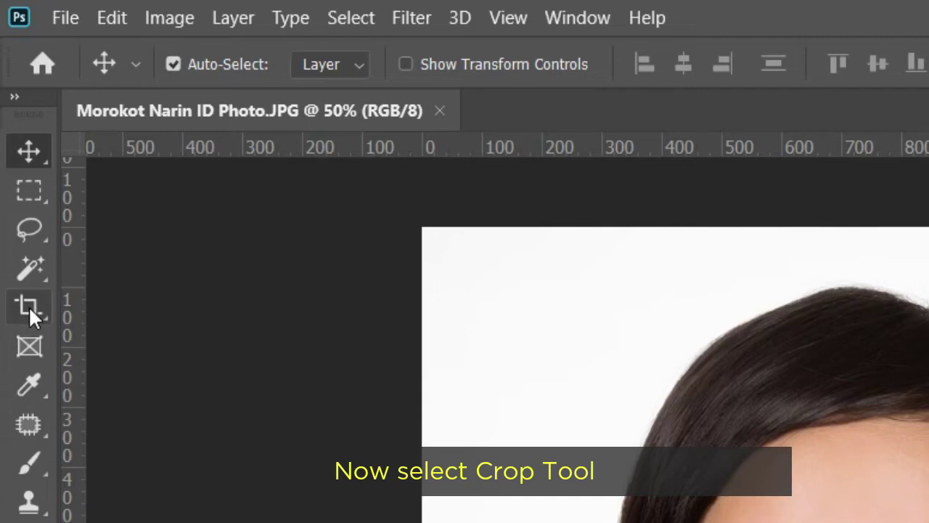
# Crop the photo to 3.5 cm × 4.5 cm at 300 px/cm.
pyautogui.click(28, 306)
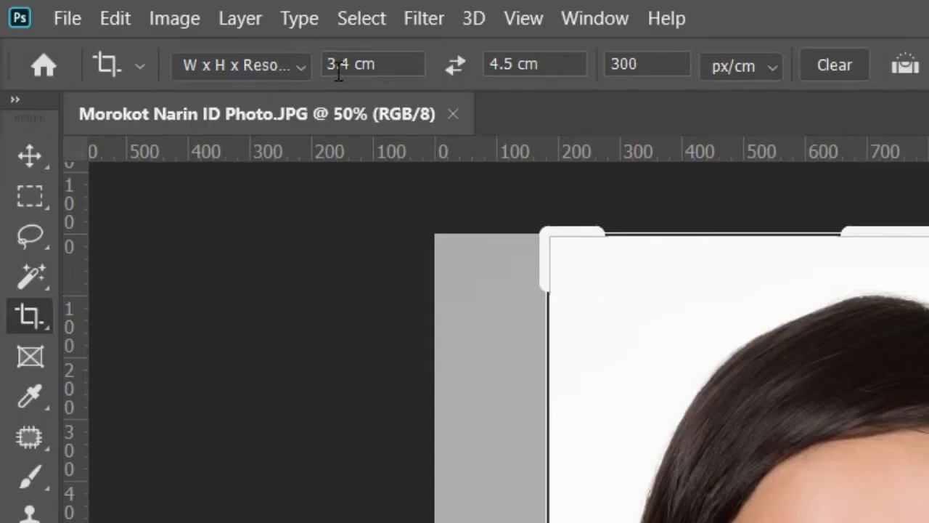
pyautogui.click(135, 26)
pyautogui.write('3.')
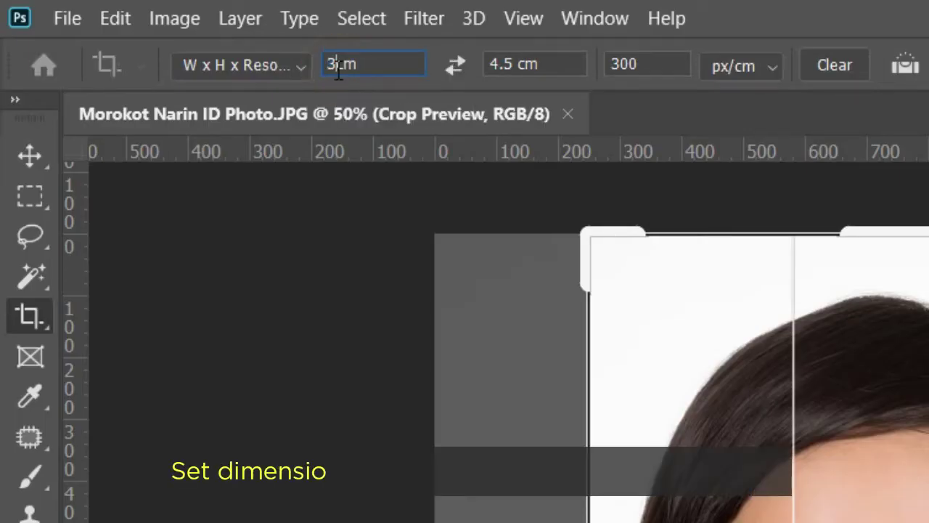
pyautogui.write('5')
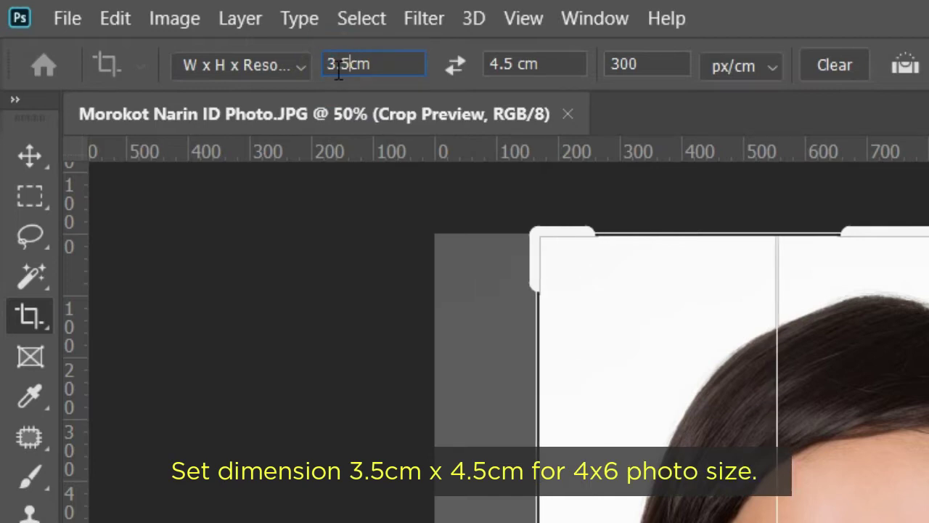
pyautogui.press('Tab')
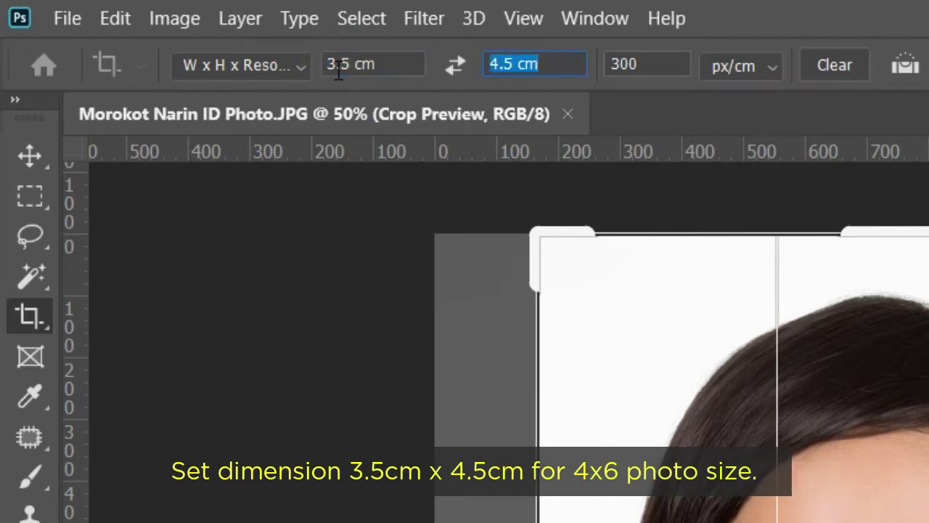
pyautogui.click(566, 68)
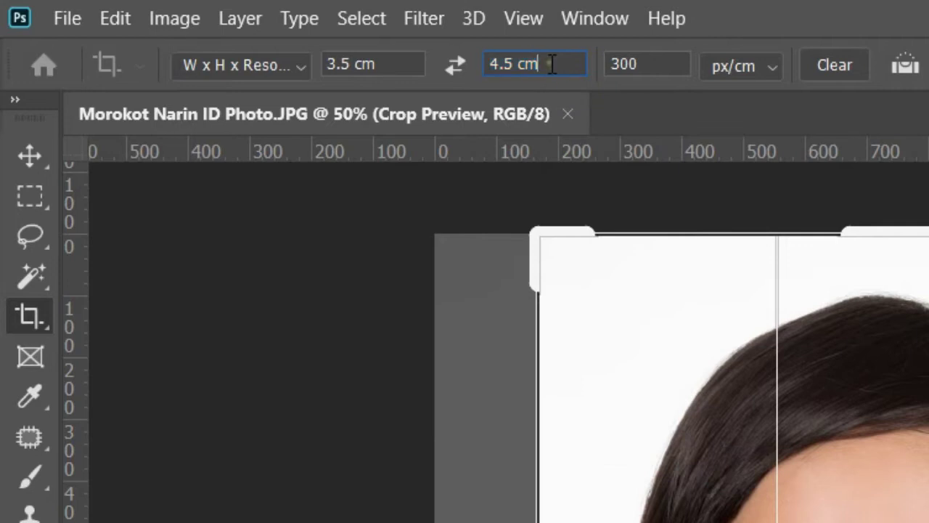
pyautogui.click(662, 61)
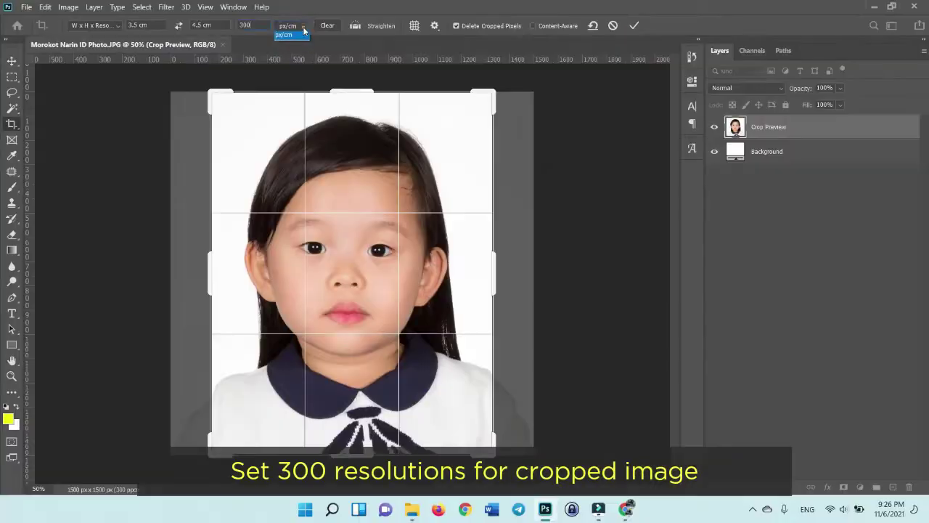
pyautogui.click(772, 67)
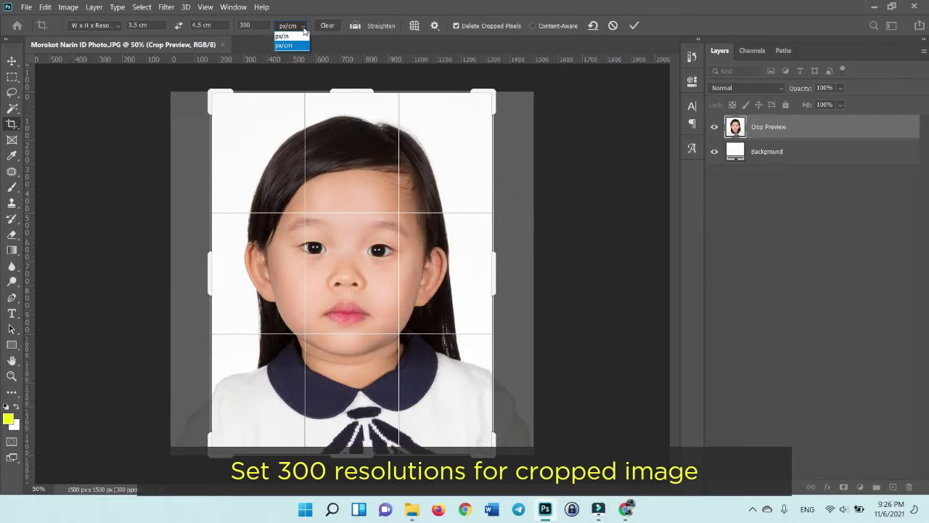
pyautogui.click(304, 30)
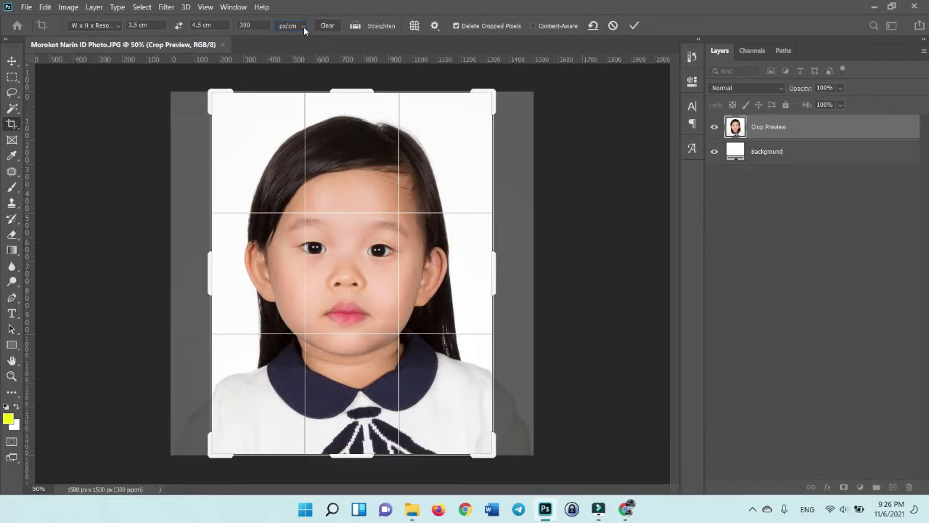
pyautogui.click(635, 25)
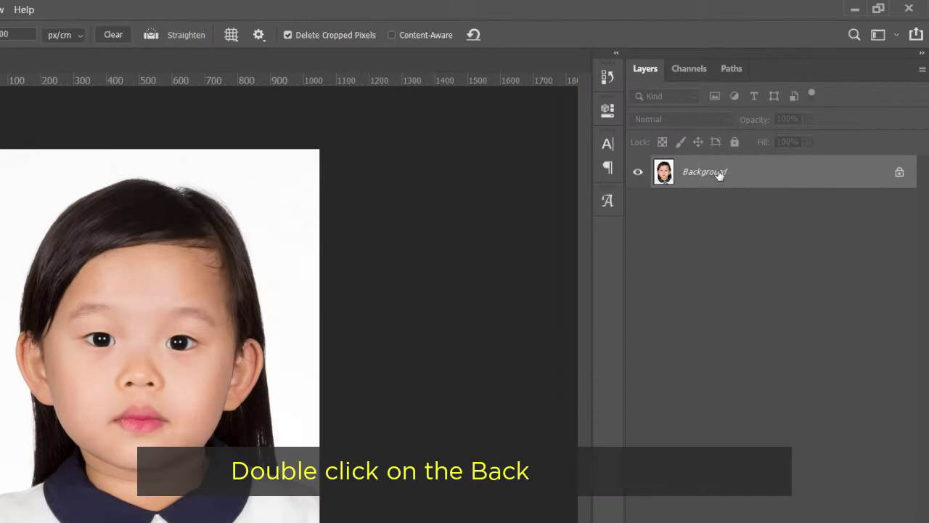
# Convert Background into Layer 0 and duplicate it as 'Photo 4 x 6'.
pyautogui.doubleClick(774, 128)
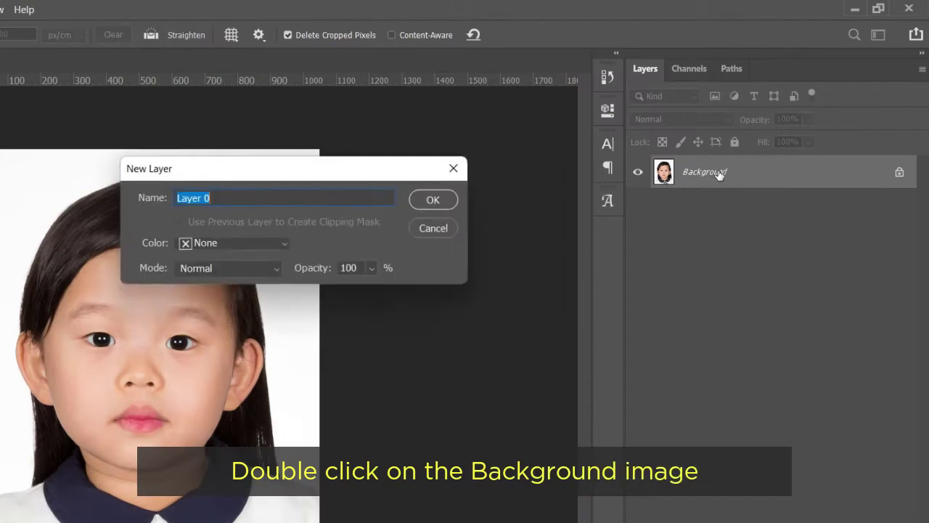
pyautogui.click(430, 200)
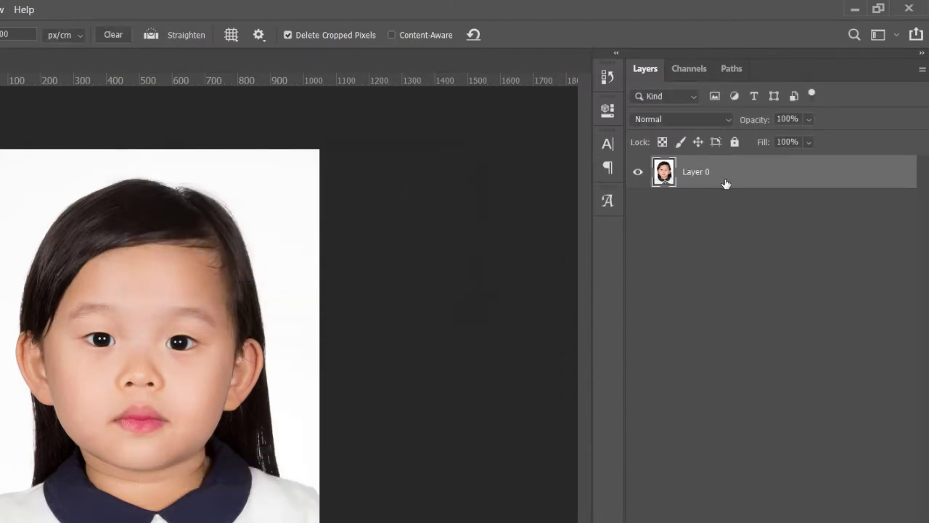
pyautogui.rightClick(726, 180)
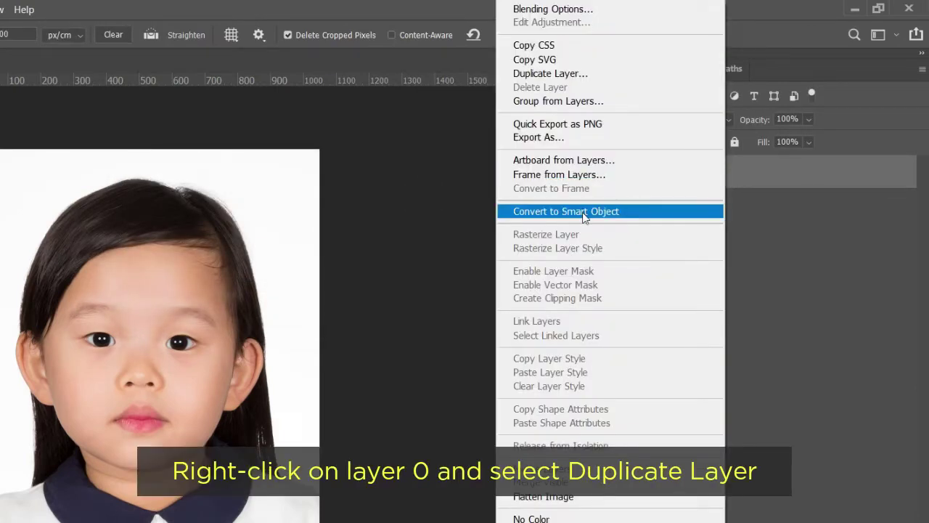
pyautogui.click(602, 76)
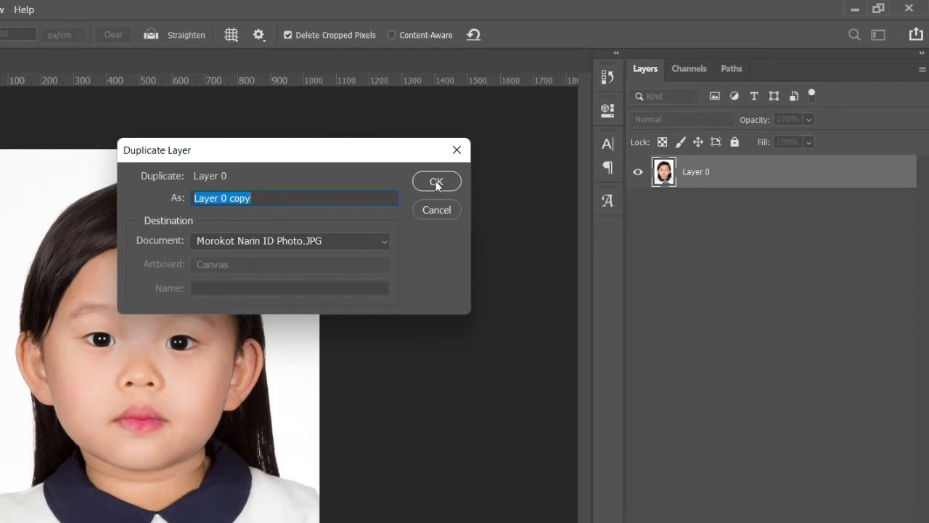
pyautogui.write('Photo 4 x 6')
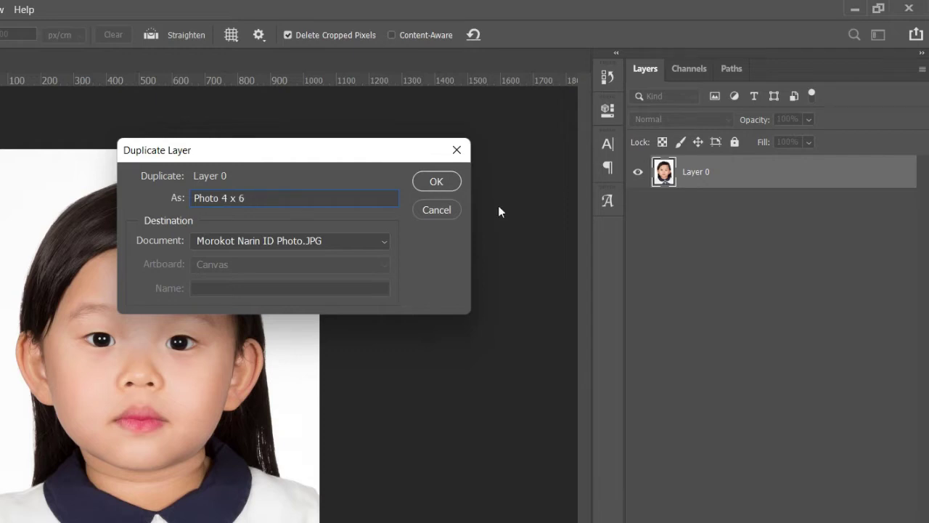
pyautogui.click(438, 182)
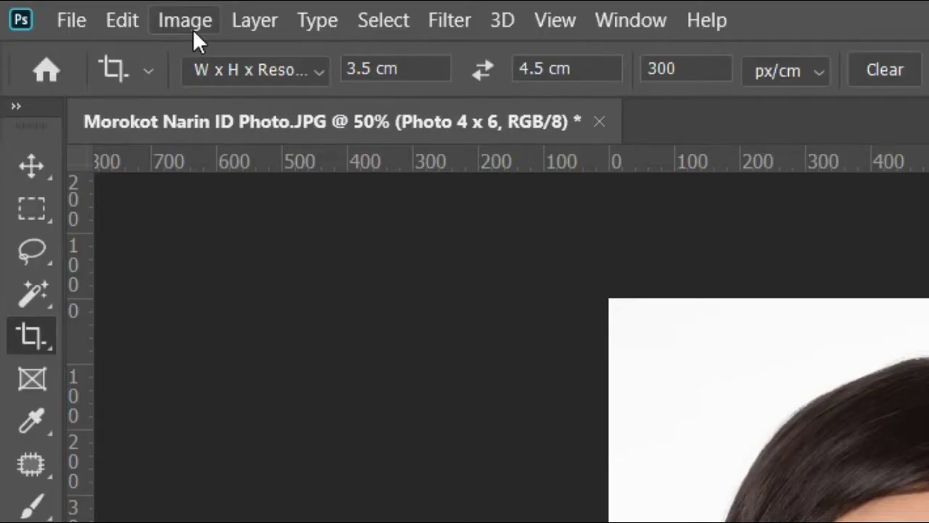
# Resize the canvas to 15 cm wide by 10 cm high, in centimetres.
pyautogui.click(73, 13)
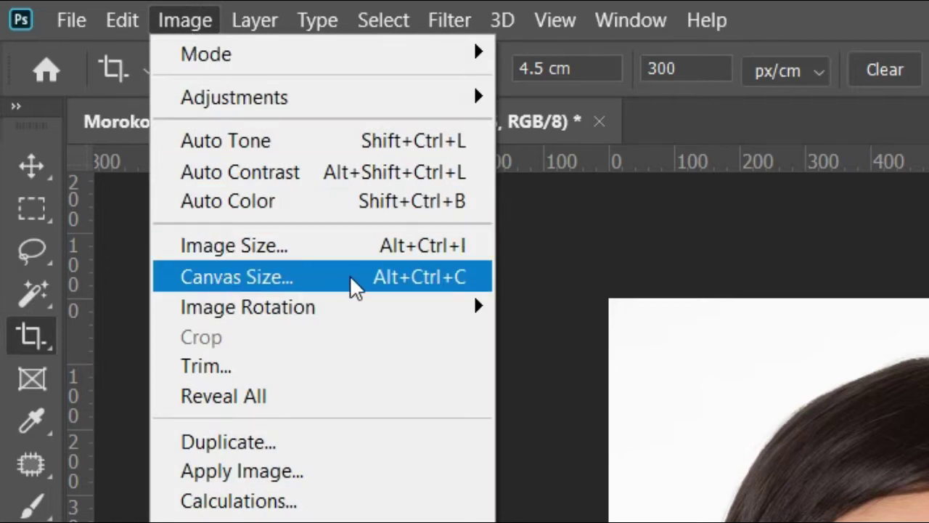
pyautogui.click(356, 283)
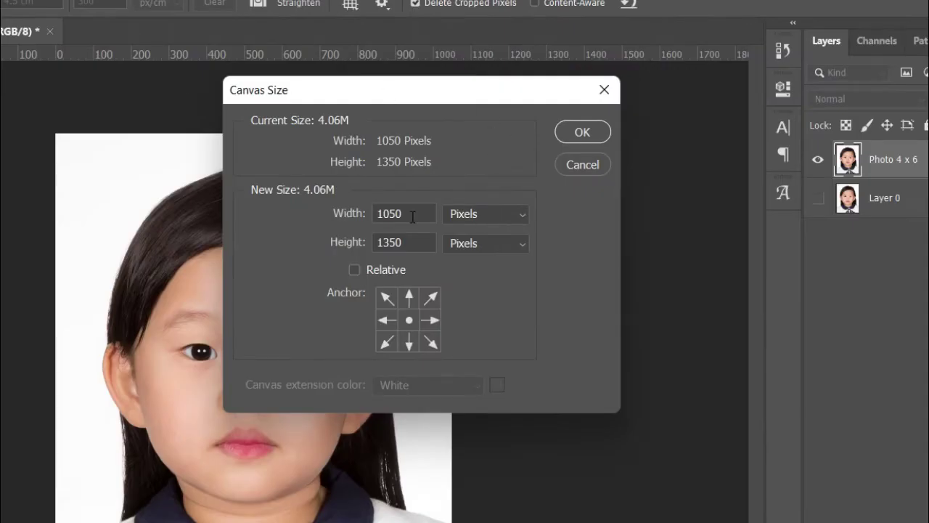
pyautogui.click(488, 215)
pyautogui.click(486, 282)
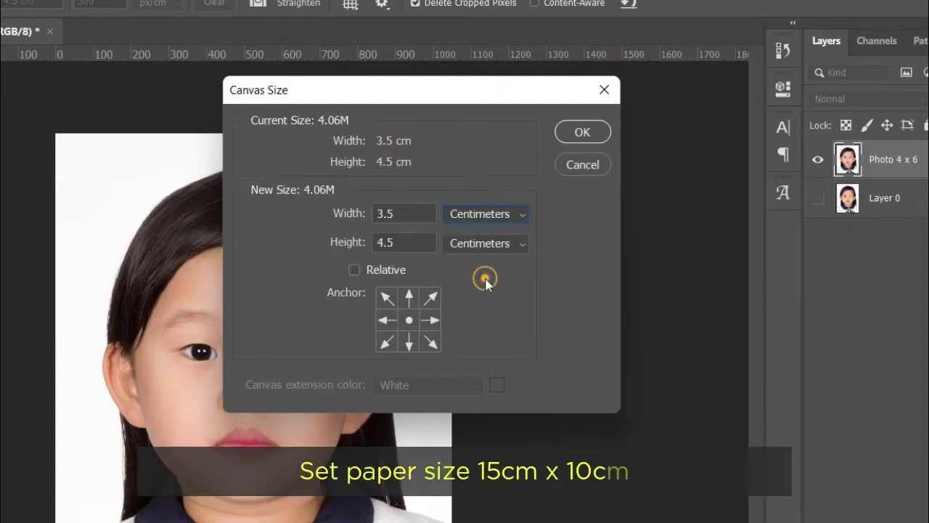
pyautogui.doubleClick(404, 214)
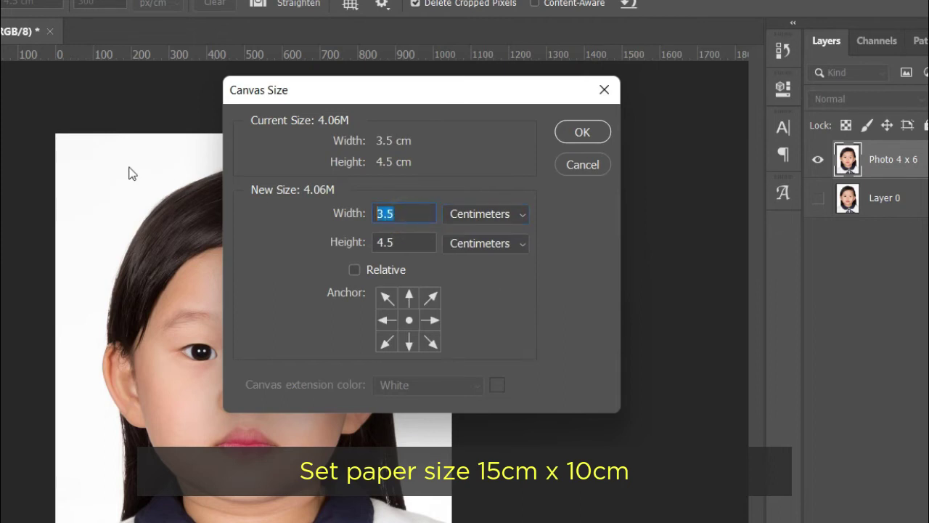
pyautogui.write('15')
pyautogui.press('Tab')
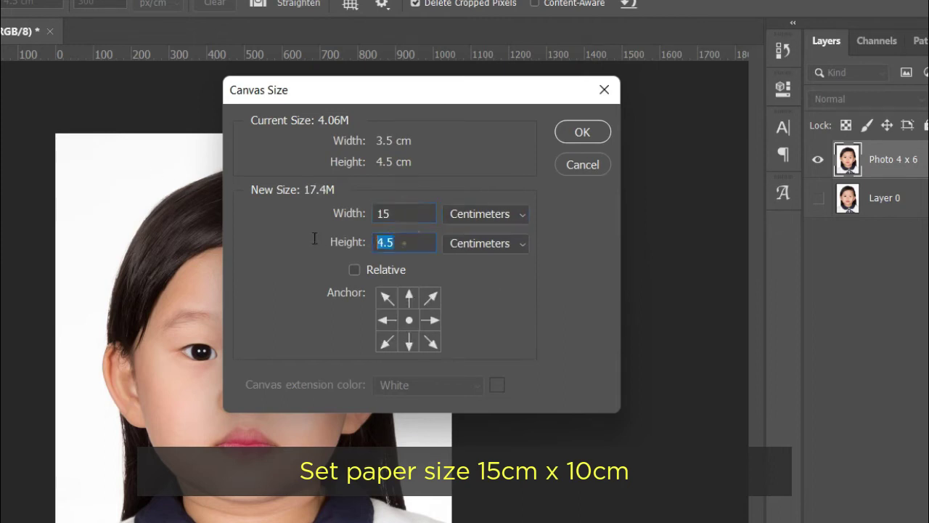
pyautogui.write('10')
pyautogui.click(426, 246)
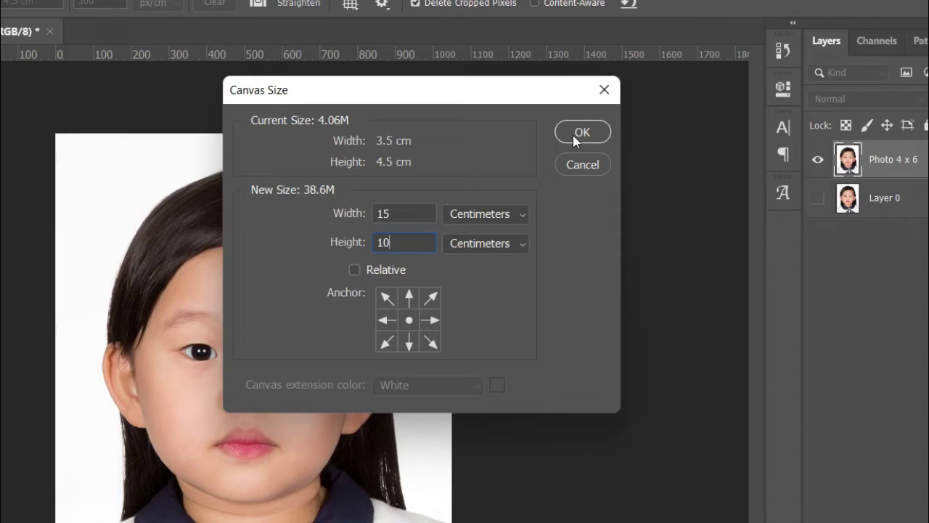
pyautogui.click(575, 133)
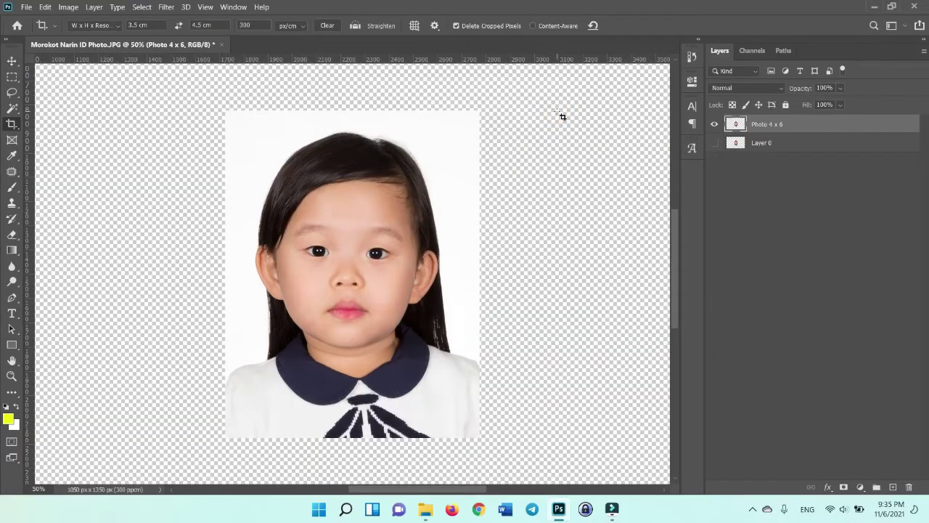
# Move the ID photo into the canvas's top-left corner.
pyautogui.scroll(-3, 465, 246)
pyautogui.scroll(-2, 468, 247)
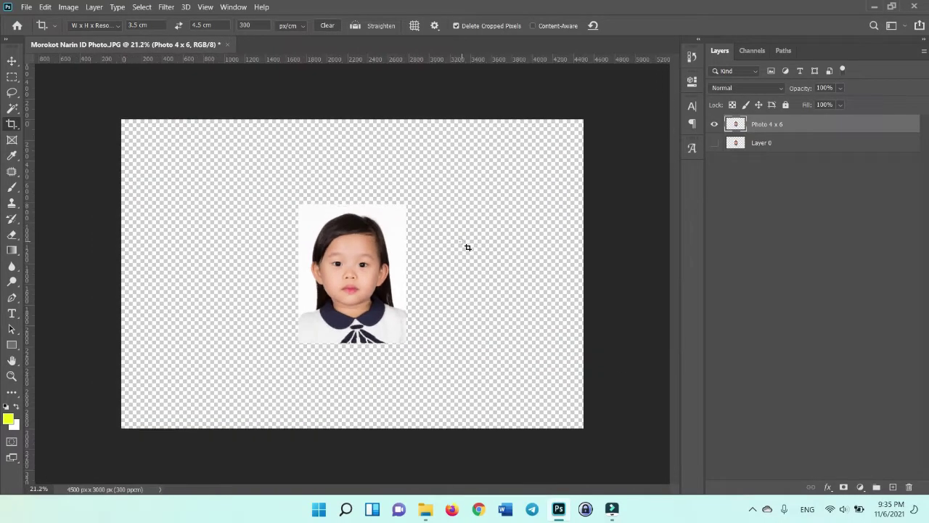
pyautogui.press('v')
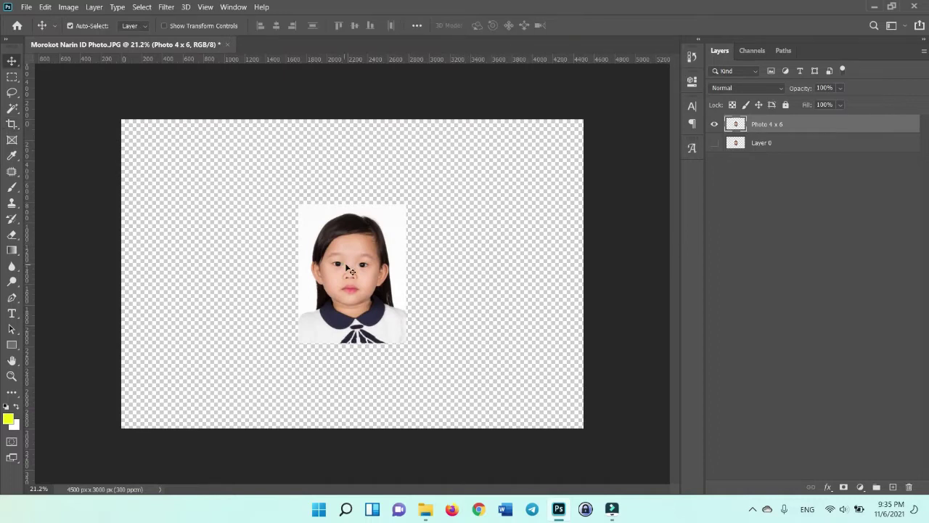
pyautogui.moveTo(348, 269); pyautogui.dragTo(198, 194)
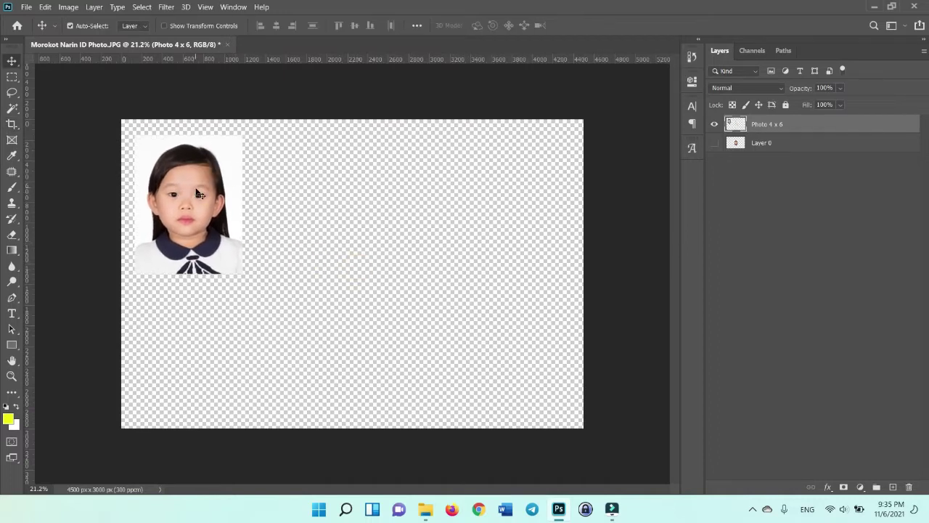
pyautogui.hotkey('ctrl', '+')
pyautogui.hotkey('ctrl', '+')
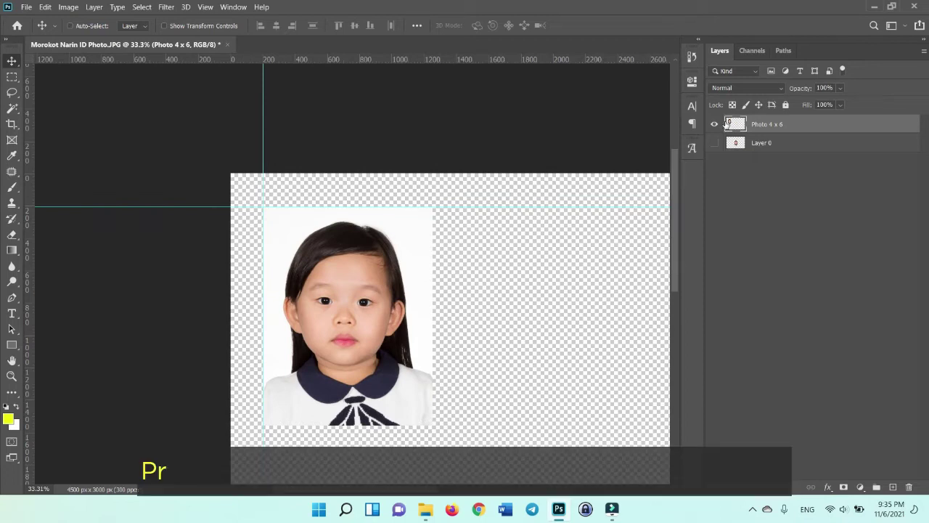
# Load the Photo 4 x 6 layer's pixels as a selection.
pyautogui.keyDown('ctrl'); pyautogui.click(729, 124); pyautogui.keyUp('ctrl')
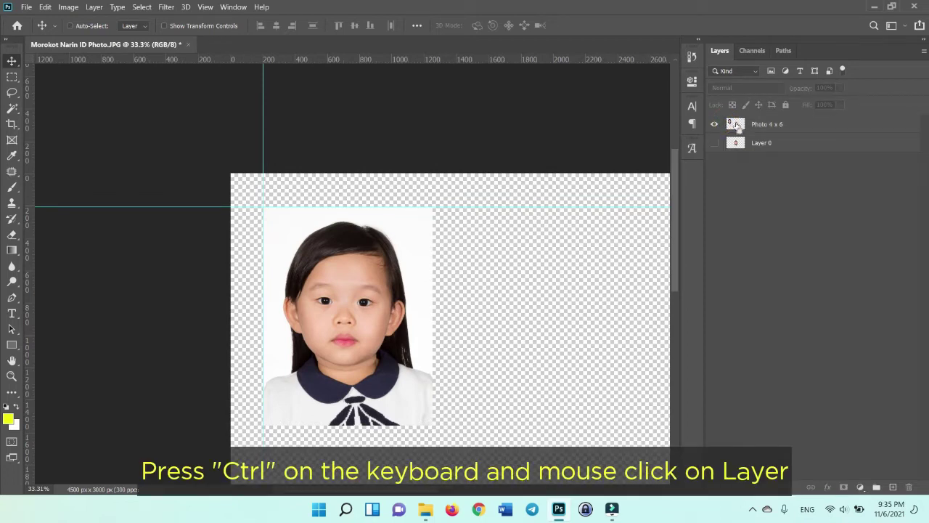
pyautogui.keyDown('ctrl'); pyautogui.click(736, 125); pyautogui.keyUp('ctrl')
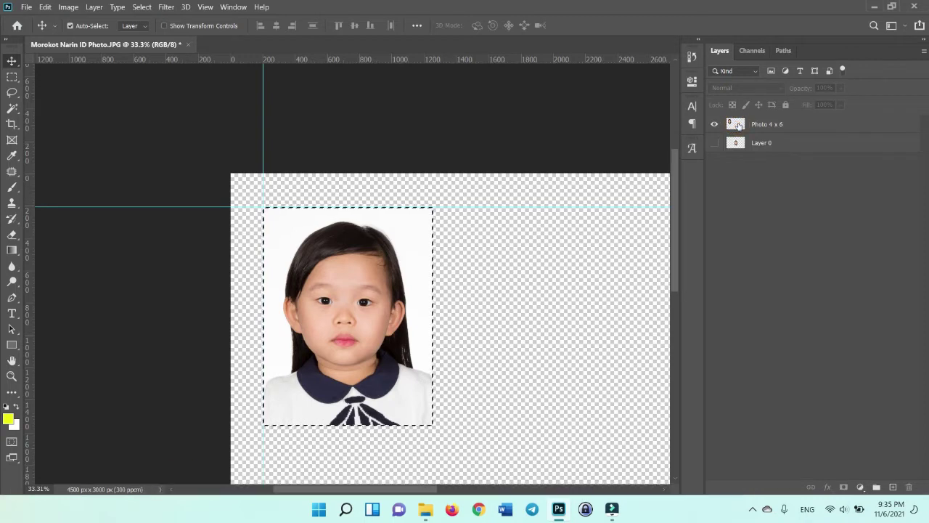
pyautogui.click(774, 125)
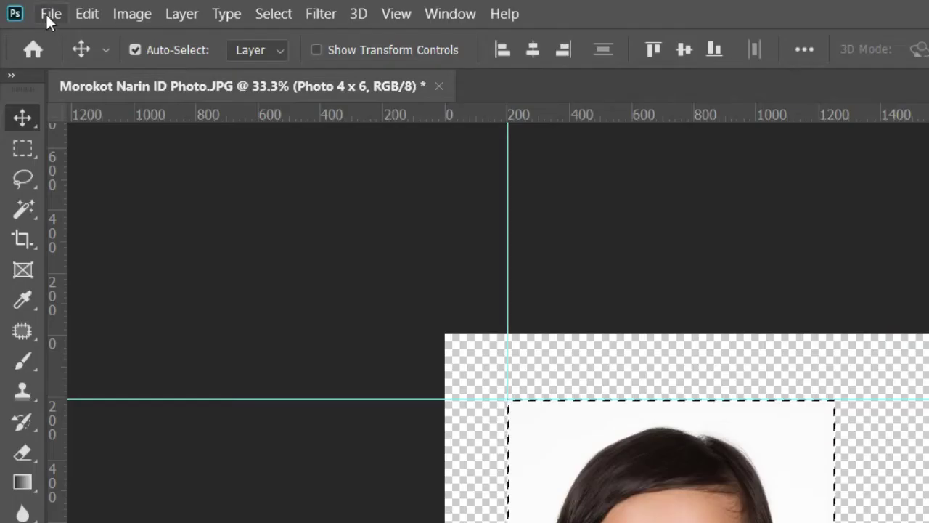
pyautogui.click(44, 7)
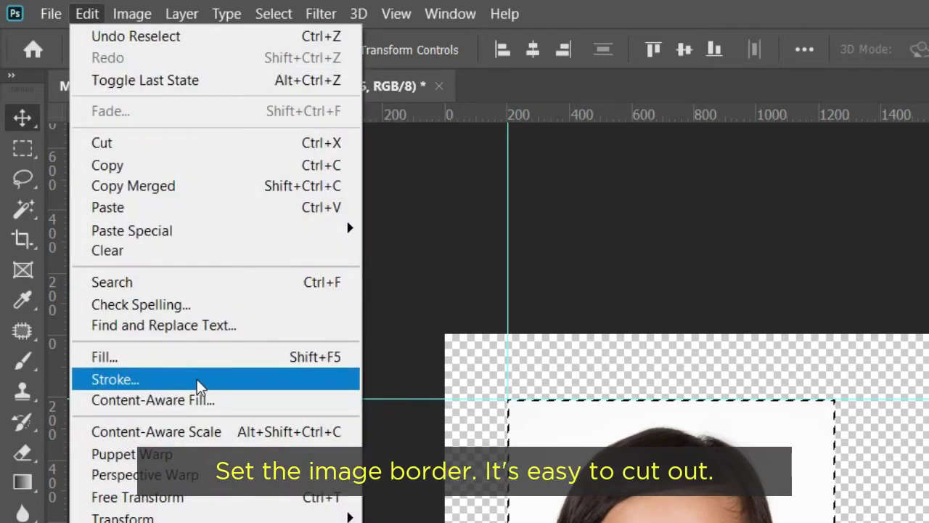
# Stroke the photo with a 2 px yellow border outside, then deselect.
pyautogui.click(199, 386)
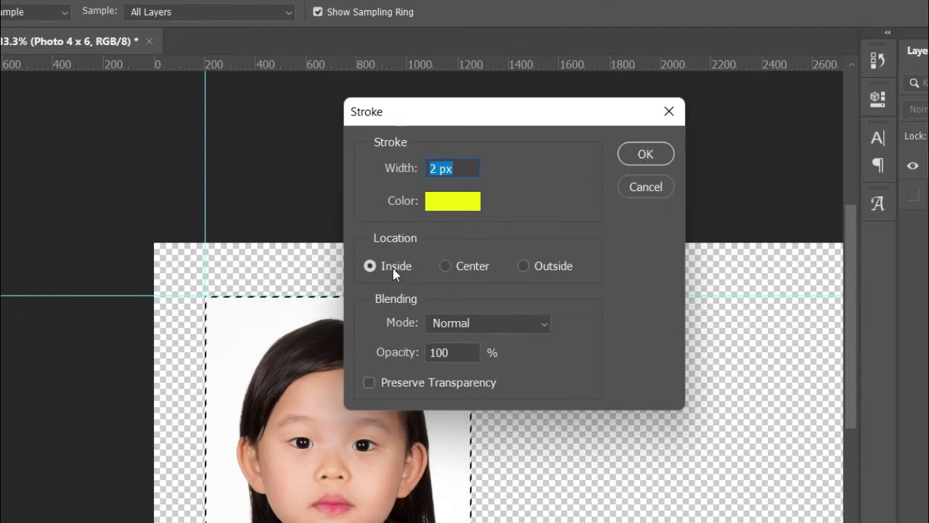
pyautogui.click(560, 268)
pyautogui.click(647, 156)
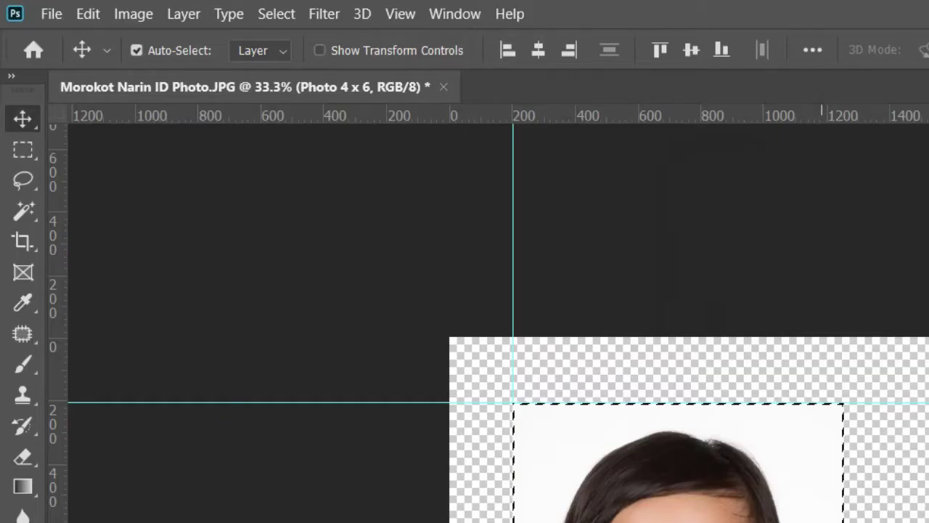
pyautogui.click(274, 16)
pyautogui.click(355, 60)
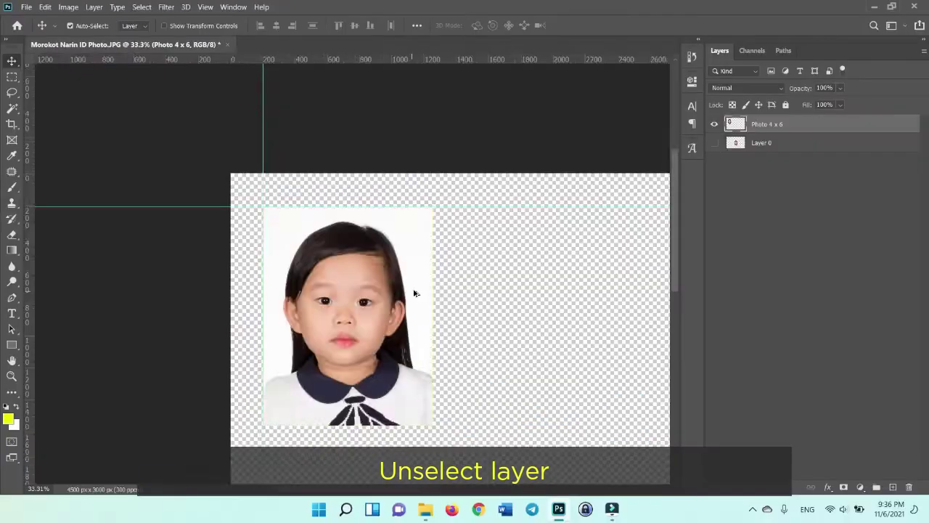
# Place a duplicate of the photo beside the first one.
pyautogui.scroll(5, 435, 285)
pyautogui.scroll(-1, 436, 285)
pyautogui.scroll(-2, 436, 284)
pyautogui.scroll(-2, 436, 285)
pyautogui.scroll(-1, 436, 285)
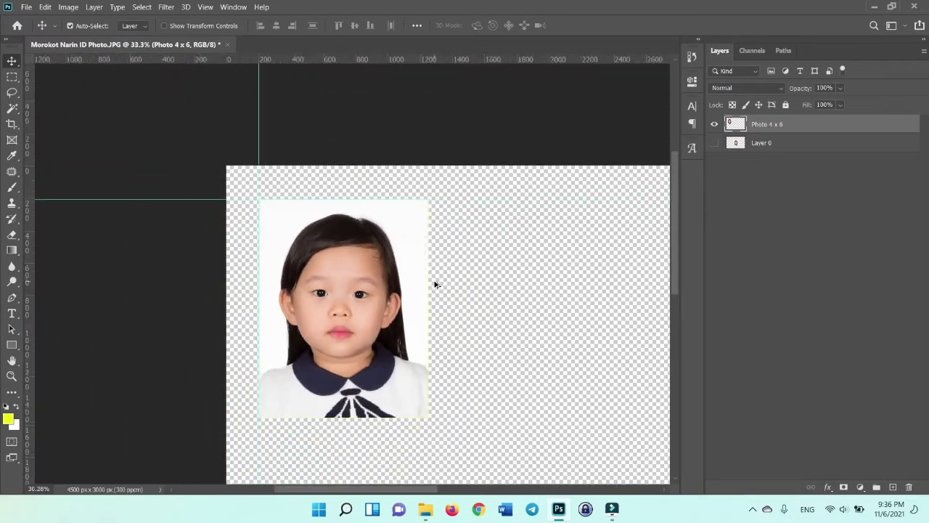
pyautogui.scroll(-1, 435, 285)
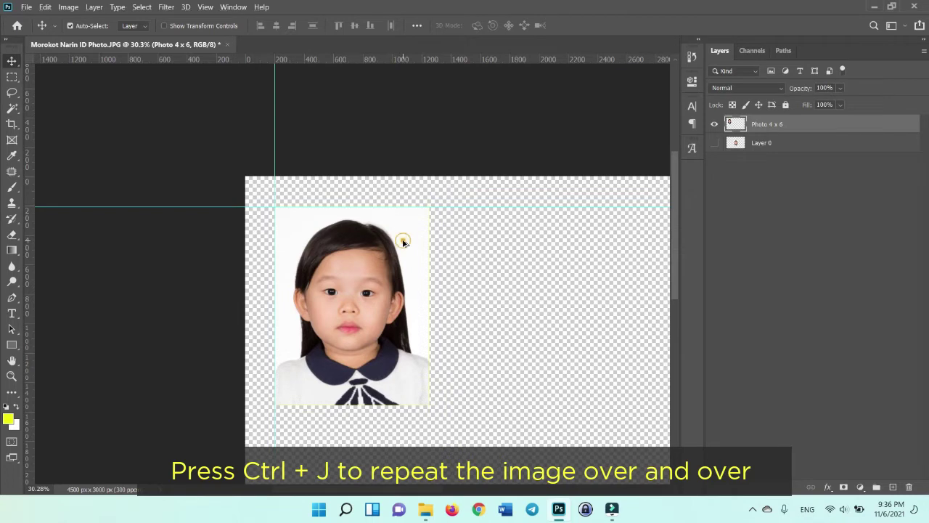
pyautogui.moveTo(404, 246); pyautogui.dragTo(561, 255)
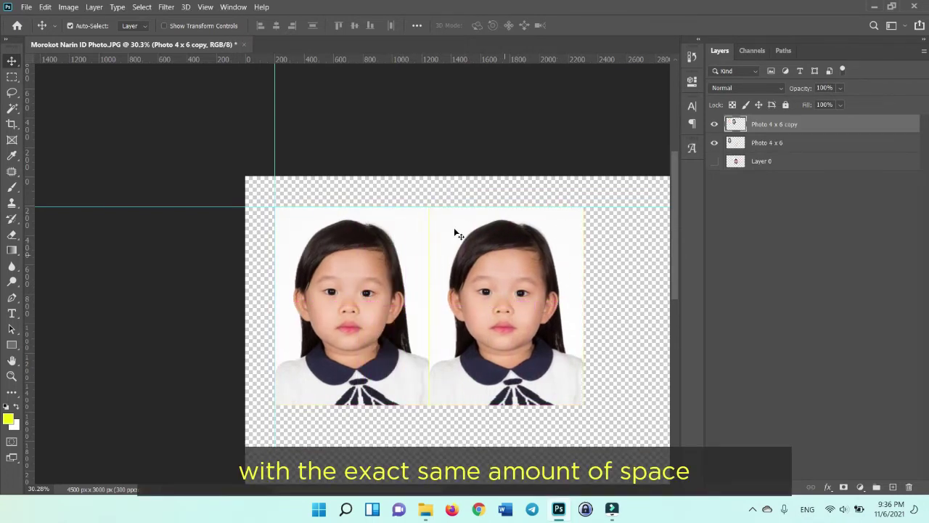
# Duplicate both photo layers to the right, making four photos across the top.
pyautogui.scroll(3, 455, 233)
pyautogui.scroll(3, 421, 208)
pyautogui.scroll(3, 422, 222)
pyautogui.scroll(1, 426, 226)
pyautogui.scroll(-2, 425, 225)
pyautogui.scroll(-3, 425, 226)
pyautogui.scroll(-3, 426, 227)
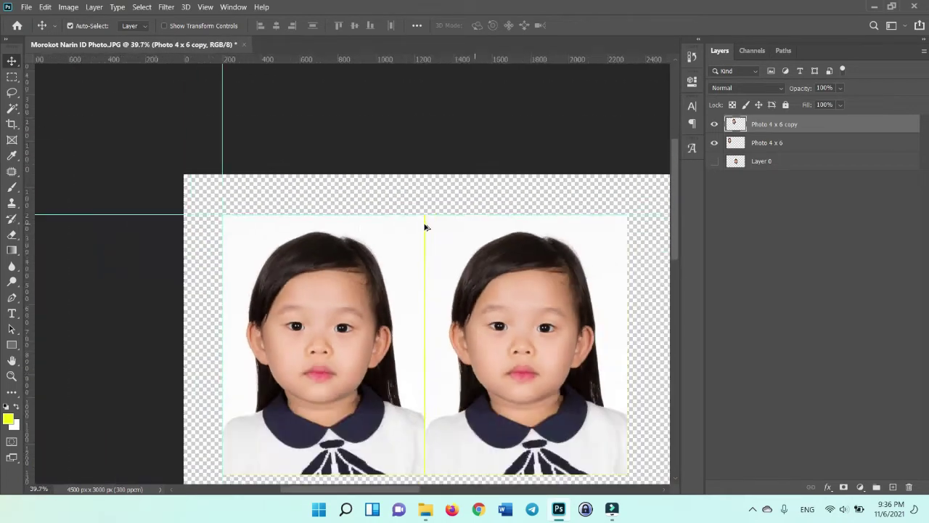
pyautogui.scroll(-2, 425, 227)
pyautogui.moveTo(385, 182); pyautogui.dragTo(159, 301)
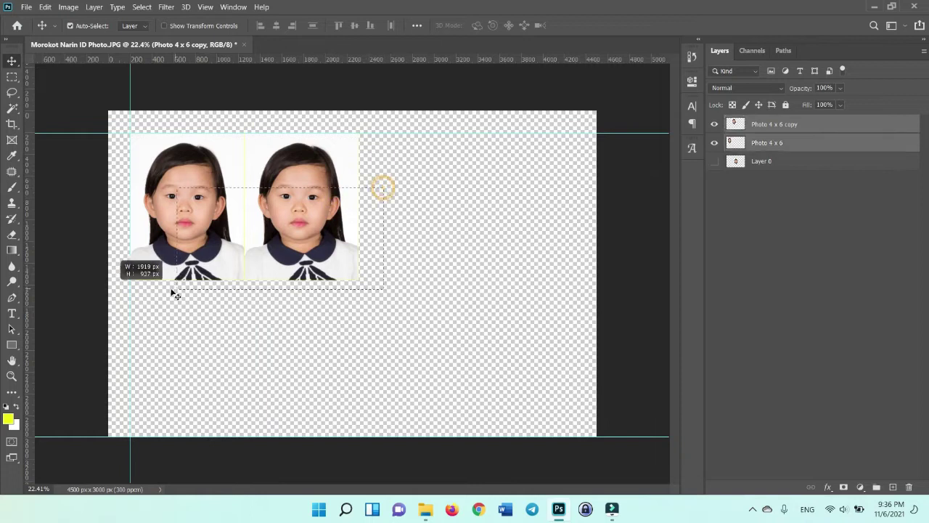
pyautogui.click(792, 143)
pyautogui.keyDown('ctrl'); pyautogui.click(793, 125); pyautogui.keyUp('ctrl')
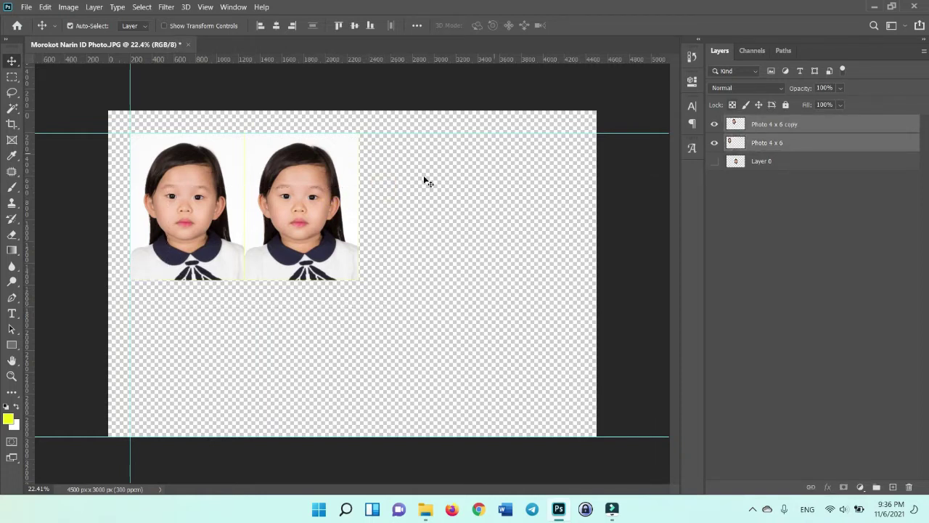
pyautogui.moveTo(336, 198); pyautogui.dragTo(555, 208)
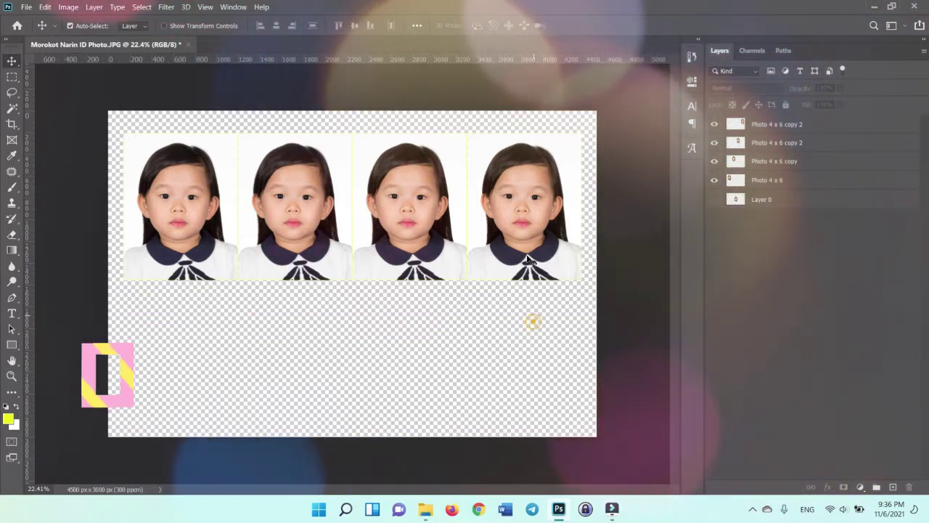
# Copy the first photo, rotate it 90°, lay it over the second, and raise its layer to top.
pyautogui.click(172, 218)
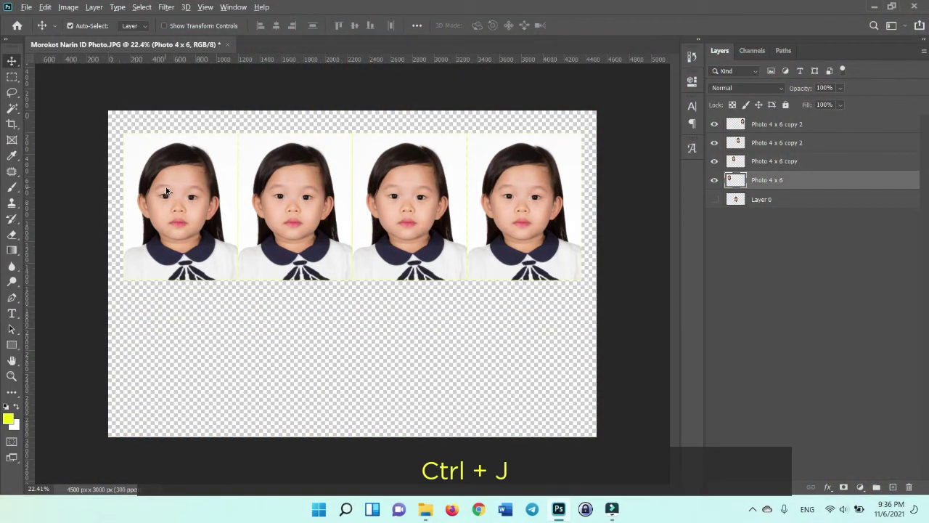
pyautogui.moveTo(167, 191); pyautogui.dragTo(167, 340)
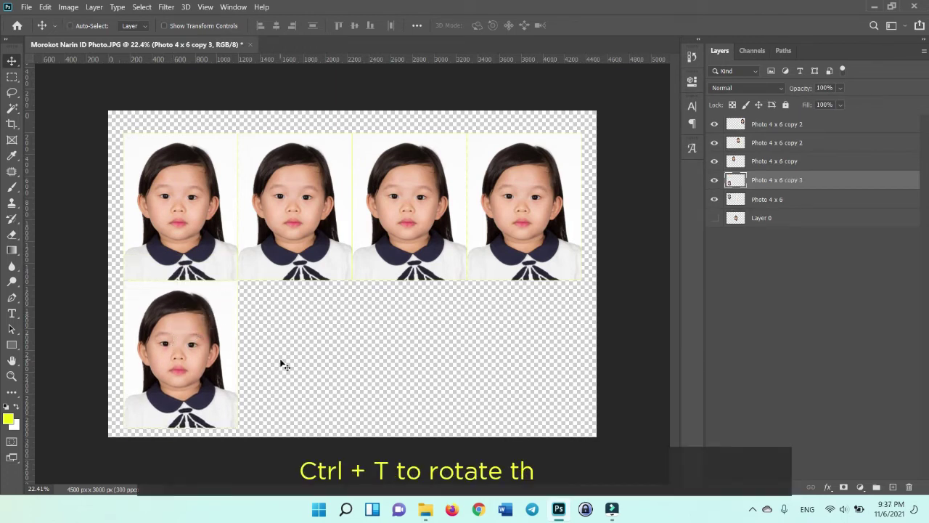
pyautogui.hotkey('ctrl', 't')
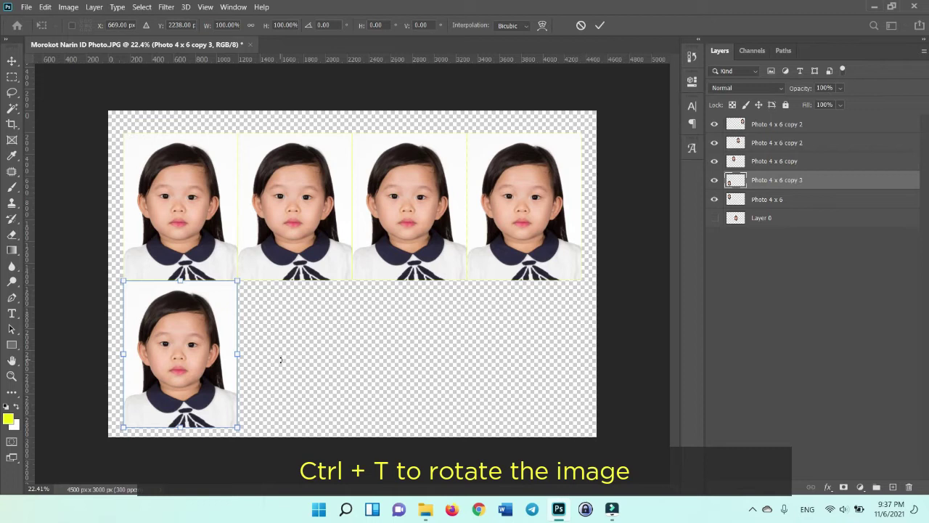
pyautogui.moveTo(256, 385); pyautogui.dragTo(219, 265)
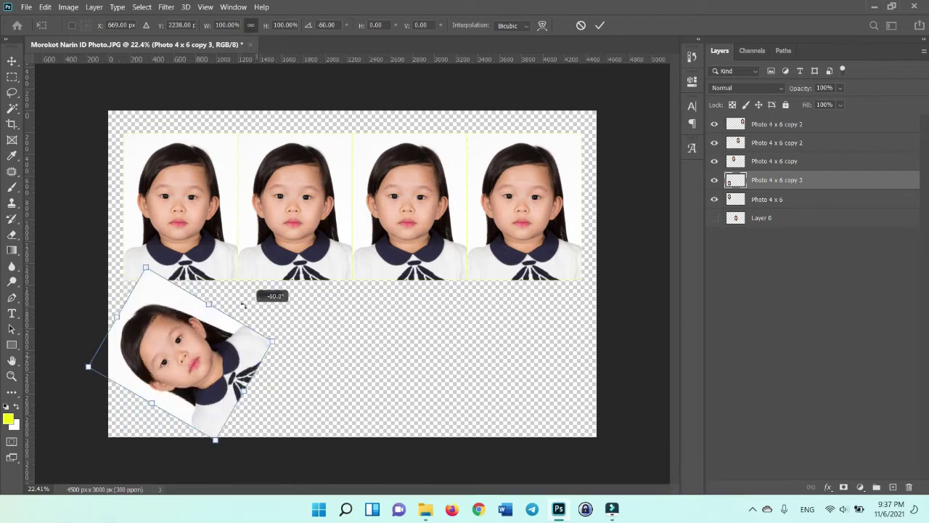
pyautogui.moveTo(174, 336)
pyautogui.mouseDown()
pyautogui.moveTo(297, 178)
pyautogui.moveTo(289, 169)
pyautogui.mouseUp()
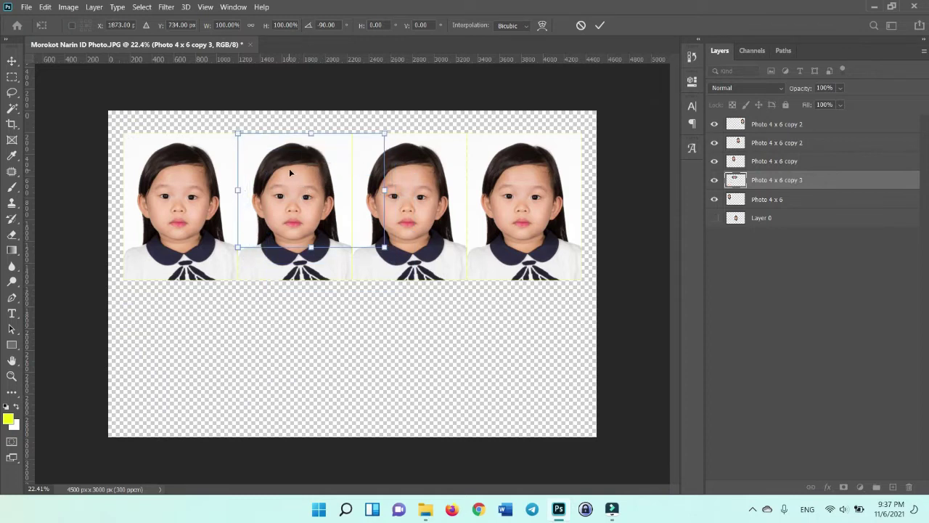
pyautogui.press('Return')
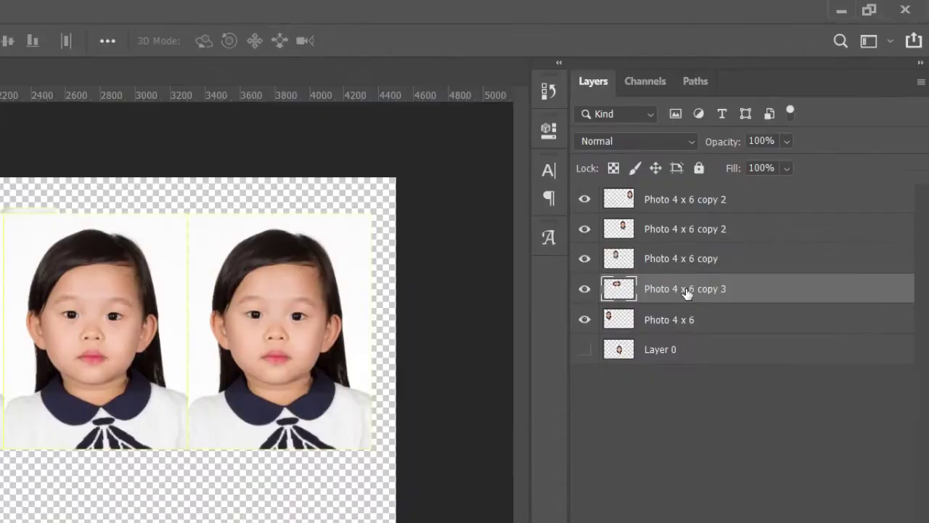
pyautogui.moveTo(686, 292)
pyautogui.mouseDown()
pyautogui.moveTo(699, 179)
pyautogui.moveTo(698, 193)
pyautogui.mouseUp()
# Shrink the rotated photo copy to about 78% size.
pyautogui.scroll(3, 271, 158)
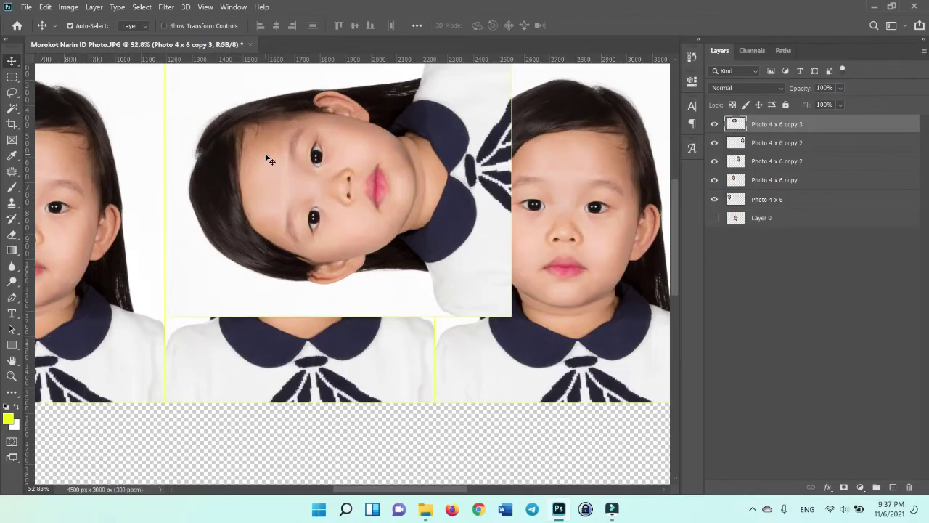
pyautogui.moveTo(235, 140); pyautogui.dragTo(235, 268)
pyautogui.moveTo(234, 196); pyautogui.dragTo(234, 188)
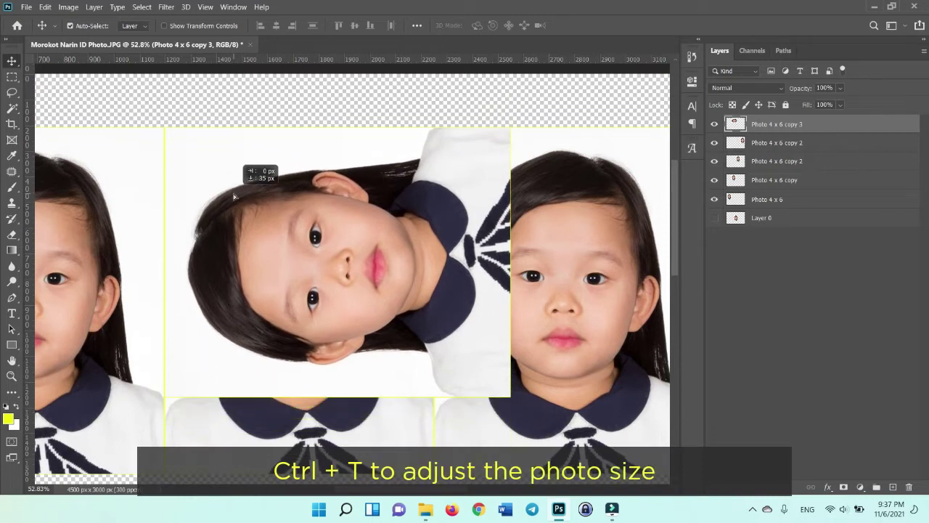
pyautogui.hotkey('ctrl', 't')
pyautogui.moveTo(510, 397); pyautogui.dragTo(449, 319)
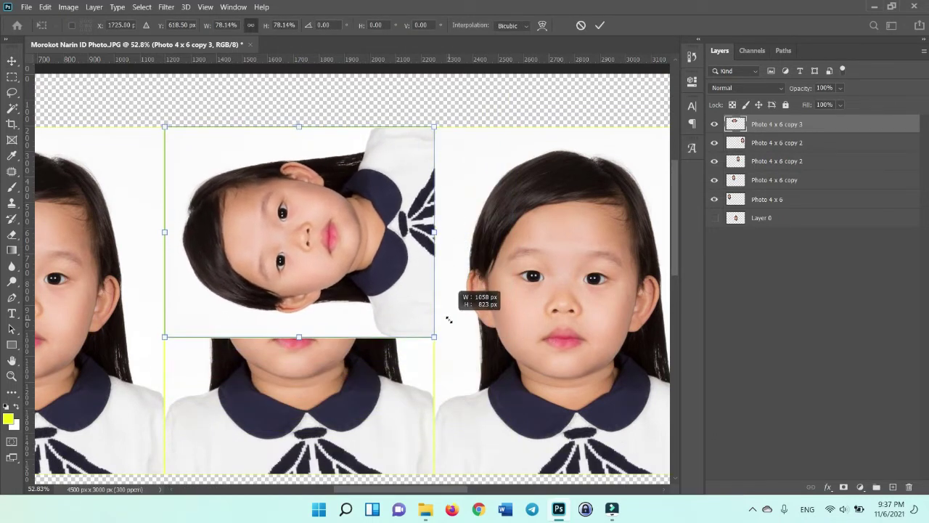
pyautogui.moveTo(449, 320); pyautogui.dragTo(449, 317)
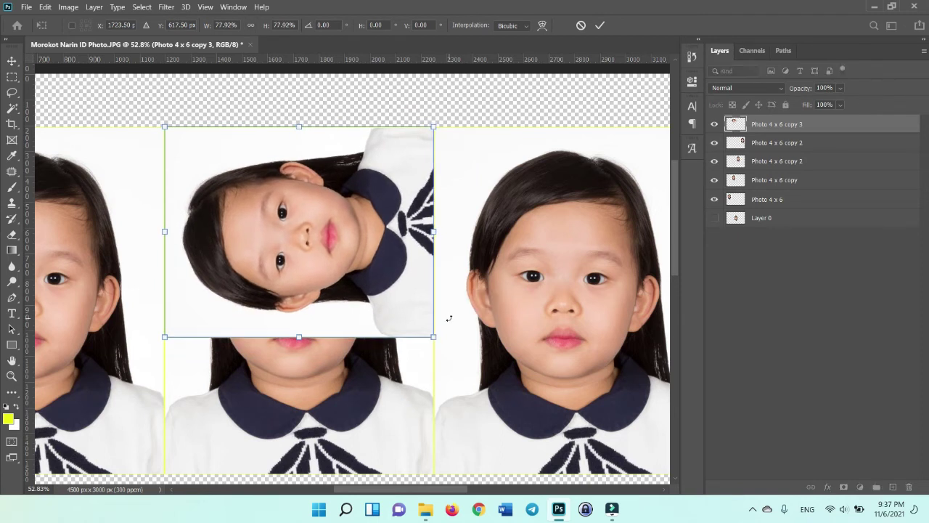
pyautogui.press('Return')
# Move the small copy to the bottom-left and rotate it upright.
pyautogui.scroll(-3, 450, 321)
pyautogui.scroll(-2, 450, 321)
pyautogui.moveTo(368, 135); pyautogui.dragTo(310, 370)
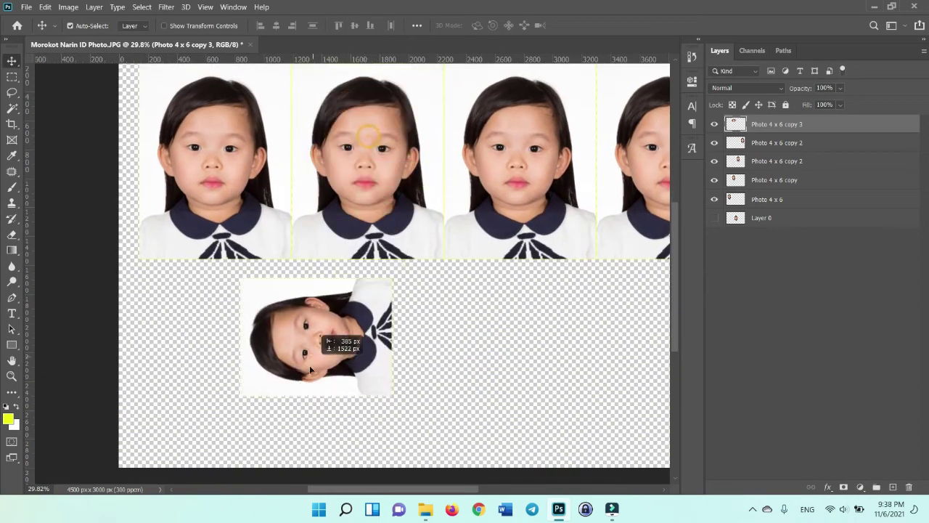
pyautogui.hotkey('ctrl', 't')
pyautogui.moveTo(405, 299)
pyautogui.mouseDown()
pyautogui.moveTo(327, 440)
pyautogui.moveTo(350, 438)
pyautogui.mouseUp()
pyautogui.press('Return')
pyautogui.moveTo(296, 340)
pyautogui.mouseDown()
pyautogui.moveTo(189, 312)
pyautogui.moveTo(313, 338)
pyautogui.mouseUp()
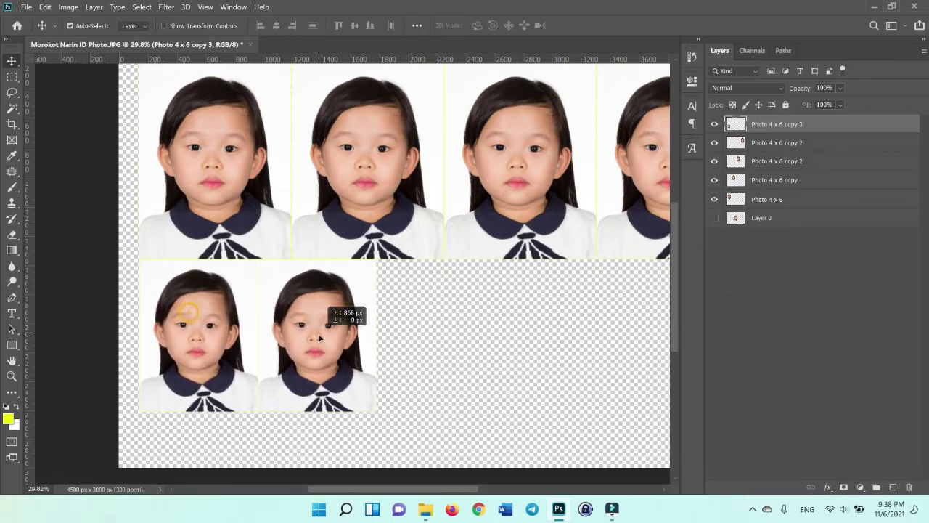
# Duplicate the small photo into a bottom row of five and position the row.
pyautogui.hotkey('ctrl', '-')
pyautogui.keyDown('shift'); pyautogui.click(196, 341); pyautogui.keyUp('shift')
pyautogui.moveTo(281, 354); pyautogui.dragTo(512, 344)
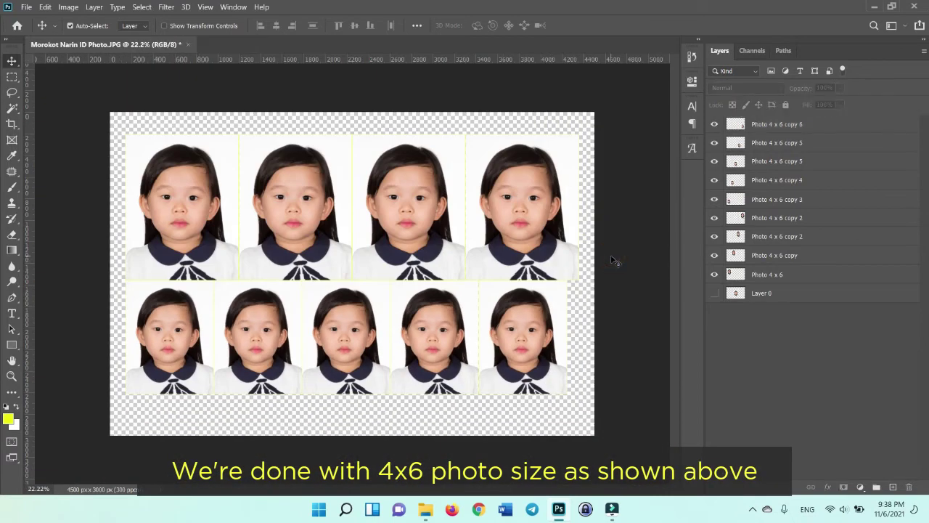
pyautogui.moveTo(560, 401)
pyautogui.mouseDown()
pyautogui.moveTo(162, 354)
pyautogui.moveTo(174, 378)
pyautogui.mouseUp()
pyautogui.moveTo(549, 385); pyautogui.dragTo(554, 385)
# Deselect all layers by clicking an empty spot in the Layers panel.
pyautogui.click(644, 387)
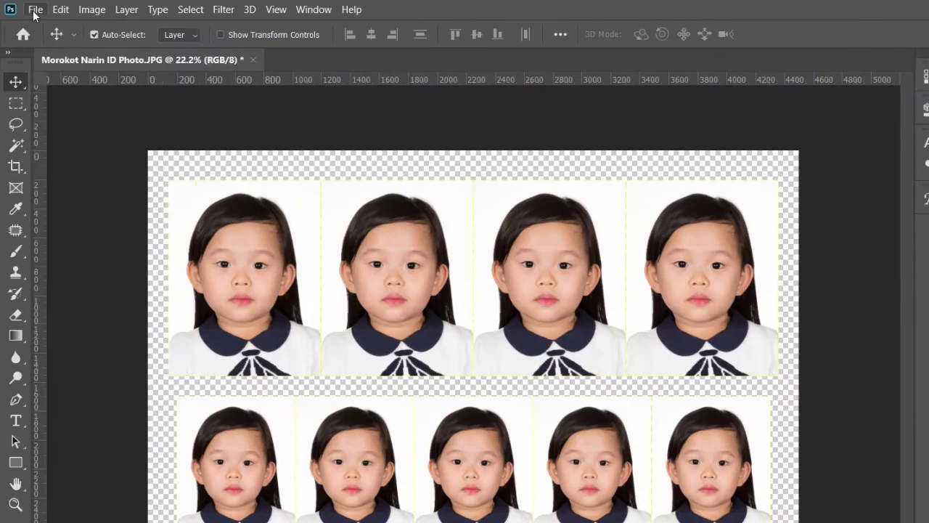
# In the EPSON L3110 printer properties, set paper type to Photo Paper Glossy with Standard quality.
pyautogui.click(28, 8)
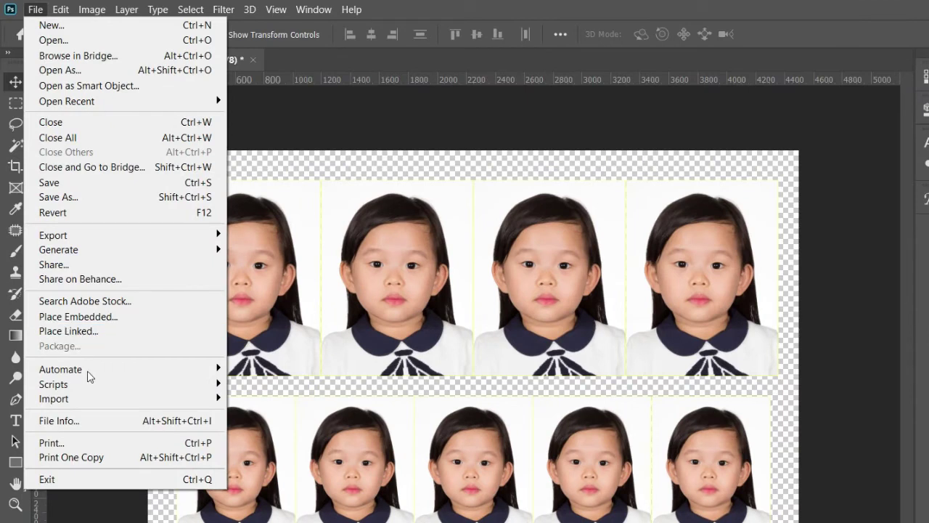
pyautogui.click(101, 443)
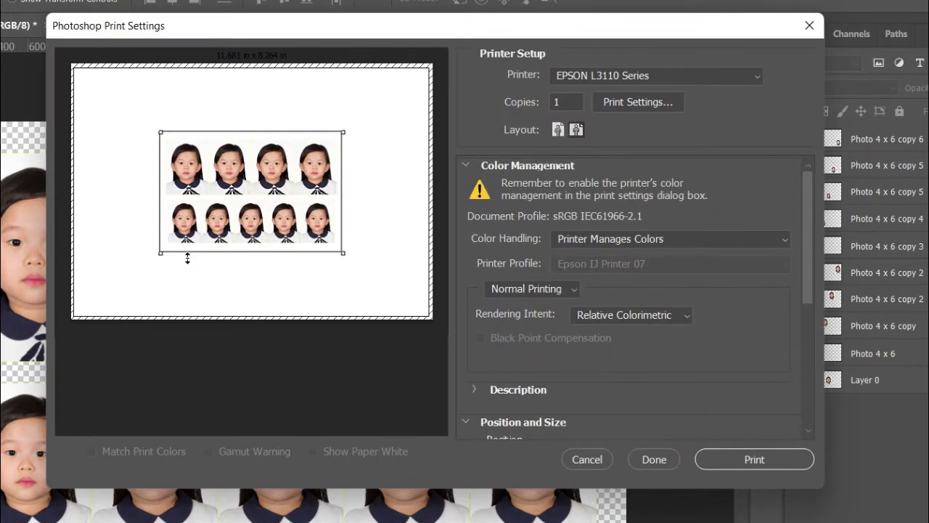
pyautogui.click(634, 101)
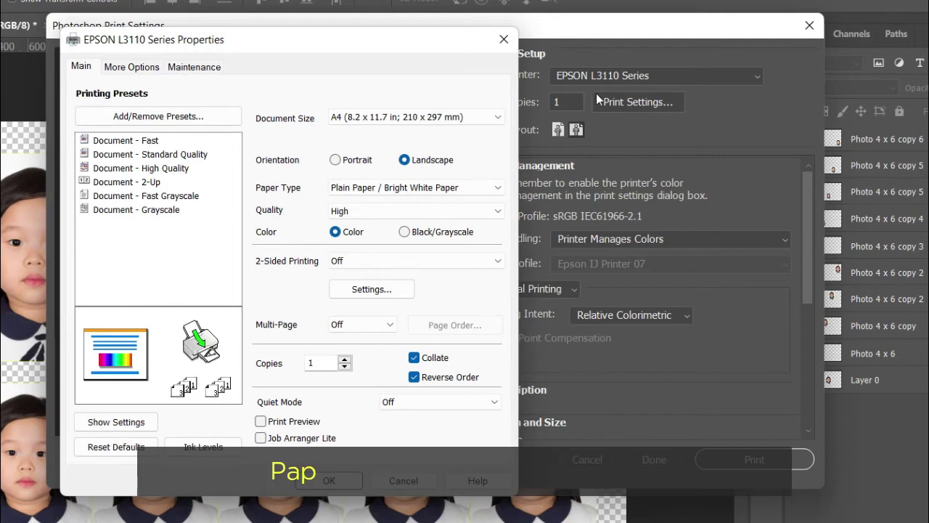
pyautogui.click(401, 191)
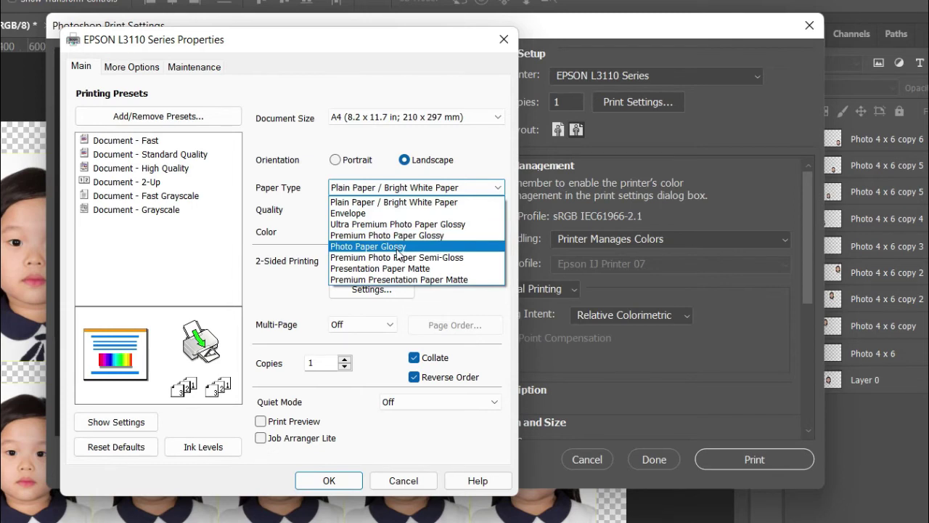
pyautogui.click(397, 248)
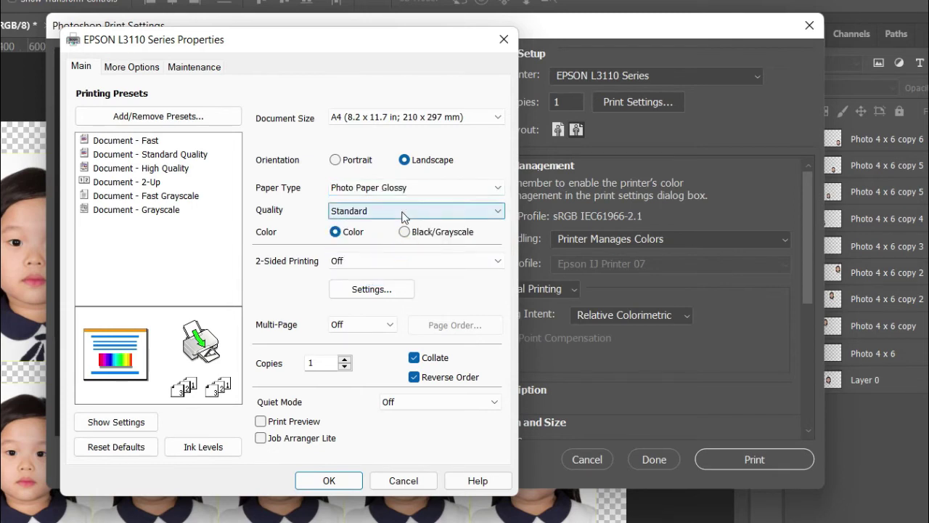
pyautogui.click(325, 481)
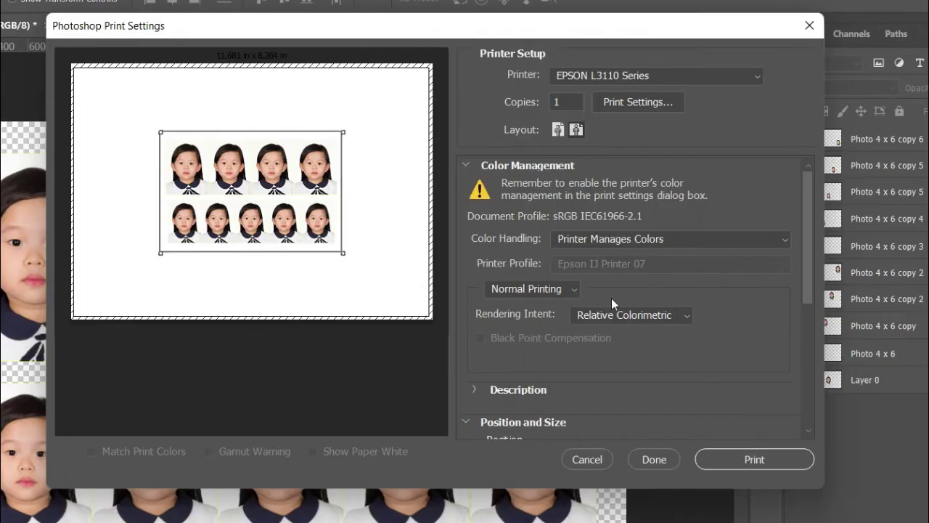
# Print the sheet uncentred on a portrait page at top-left, 0.166 in down and 0.296 in across.
pyautogui.scroll(-1, 719, 302)
pyautogui.moveTo(806, 313); pyautogui.dragTo(814, 385)
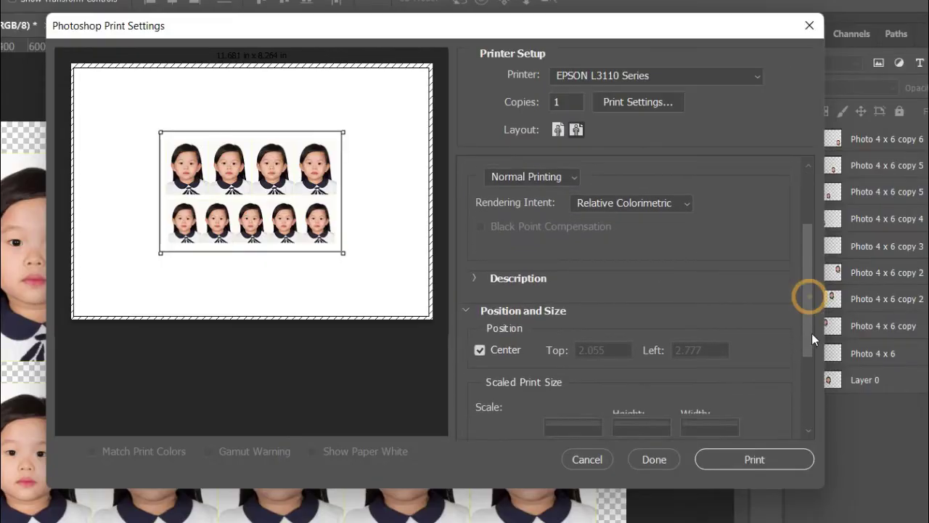
pyautogui.click(501, 221)
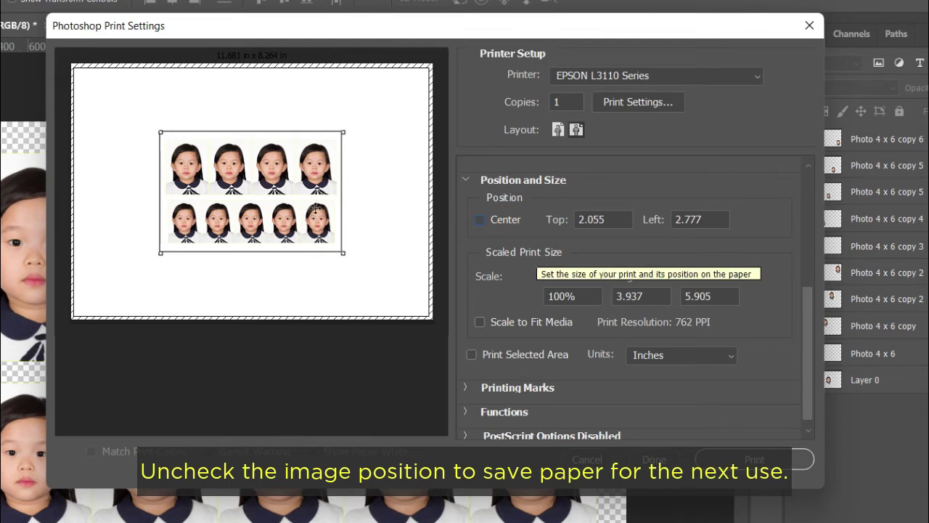
pyautogui.moveTo(281, 192)
pyautogui.mouseDown()
pyautogui.moveTo(203, 140)
pyautogui.moveTo(208, 172)
pyautogui.mouseUp()
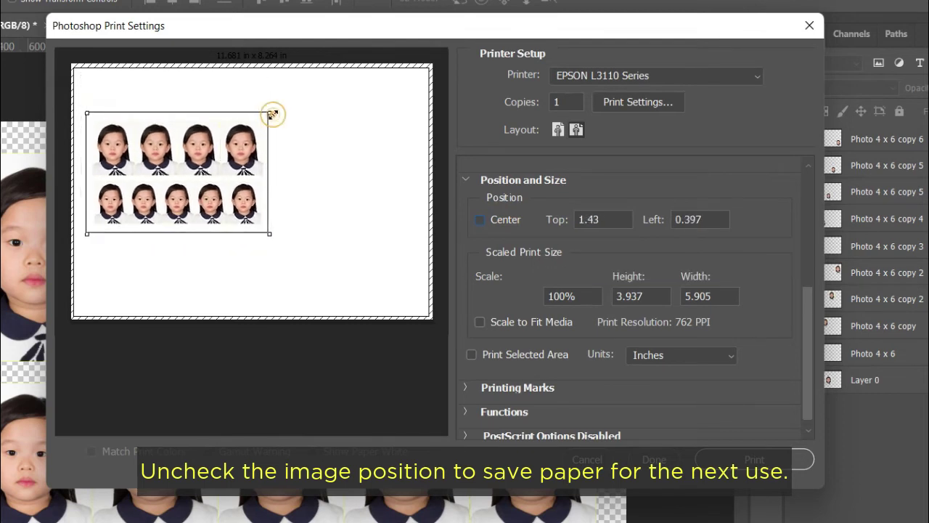
pyautogui.click(558, 130)
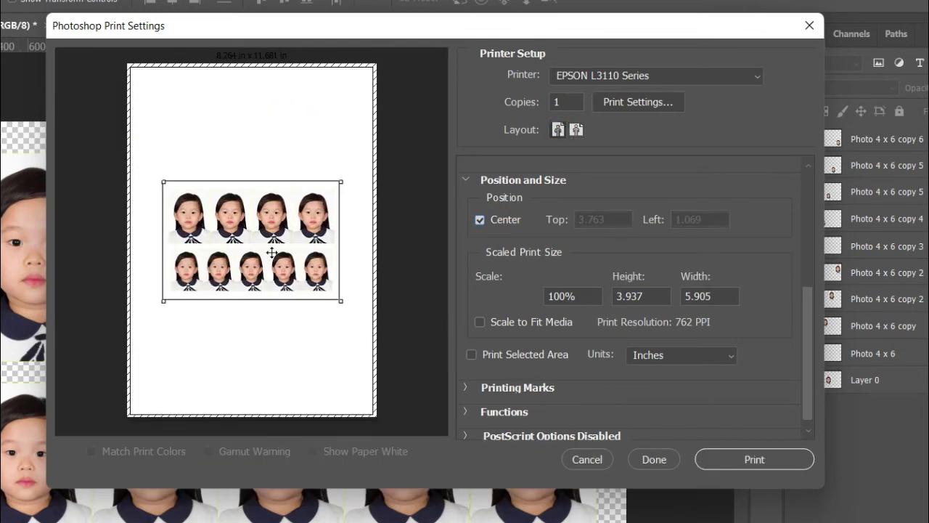
pyautogui.moveTo(272, 252); pyautogui.dragTo(248, 144)
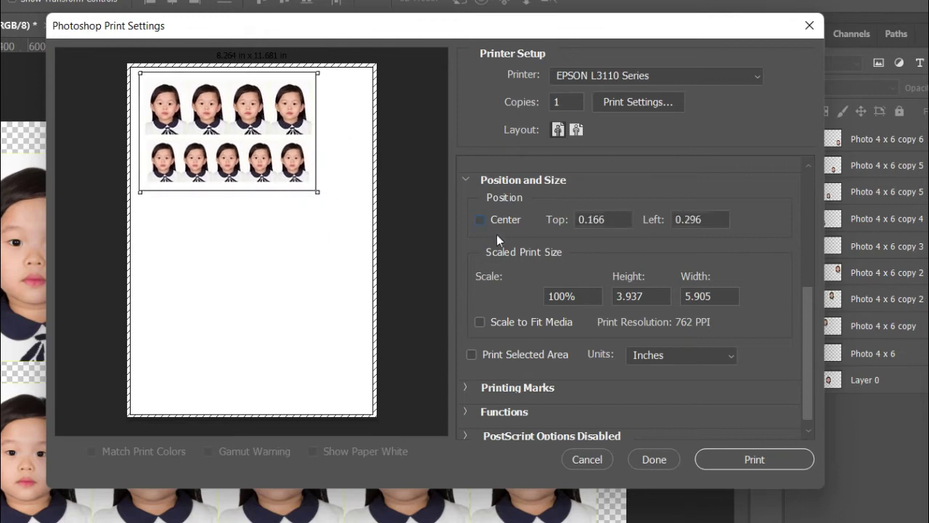
pyautogui.scroll(-1, 807, 325)
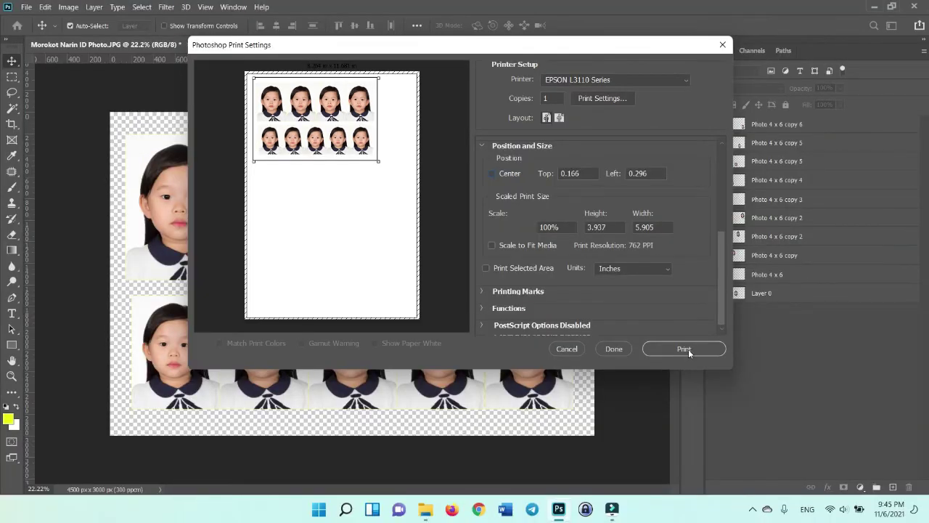
pyautogui.click(688, 349)
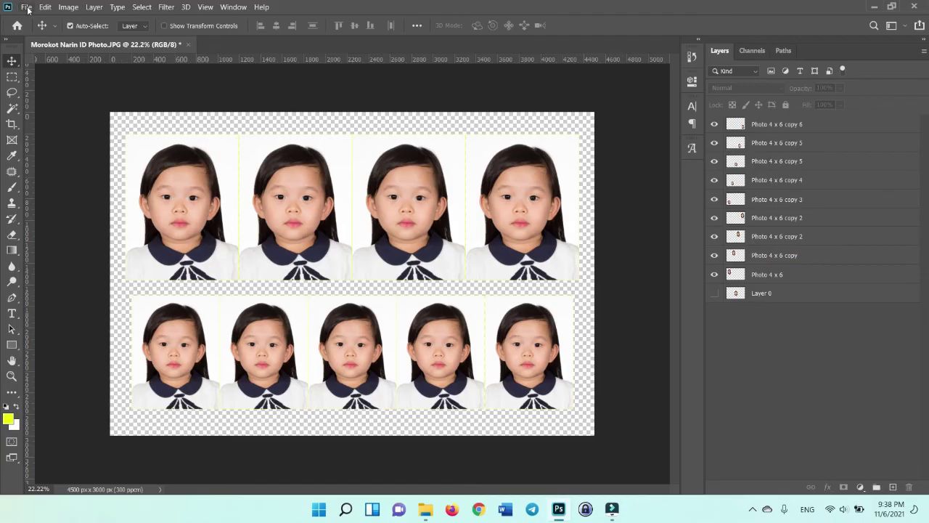
# Save the sheet as a JPEG with '4x6 and 3x4' appended to its name.
pyautogui.click(28, 9)
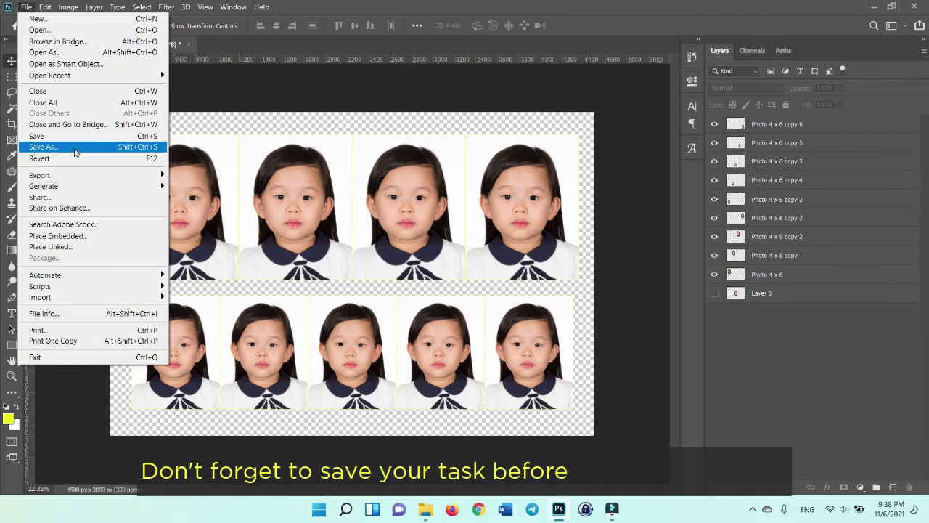
pyautogui.click(69, 146)
pyautogui.click(282, 283)
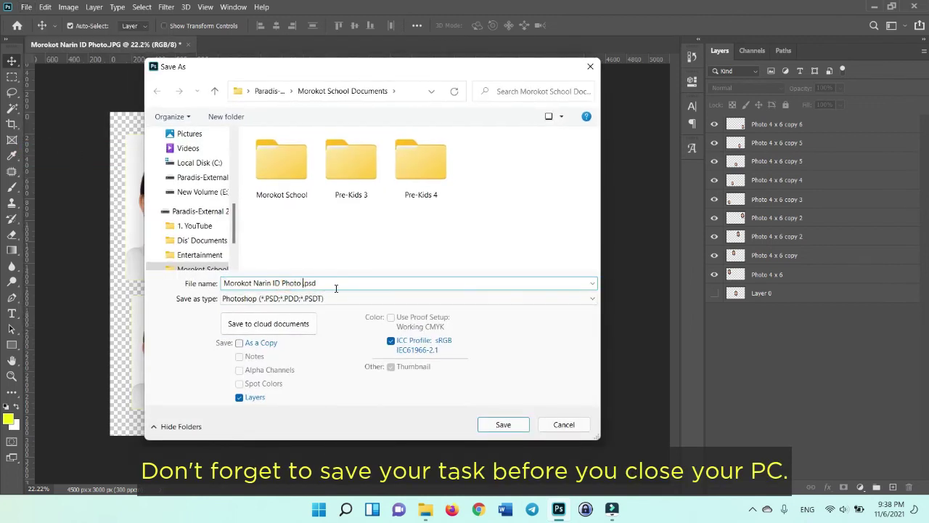
pyautogui.write('x6 and 3x')
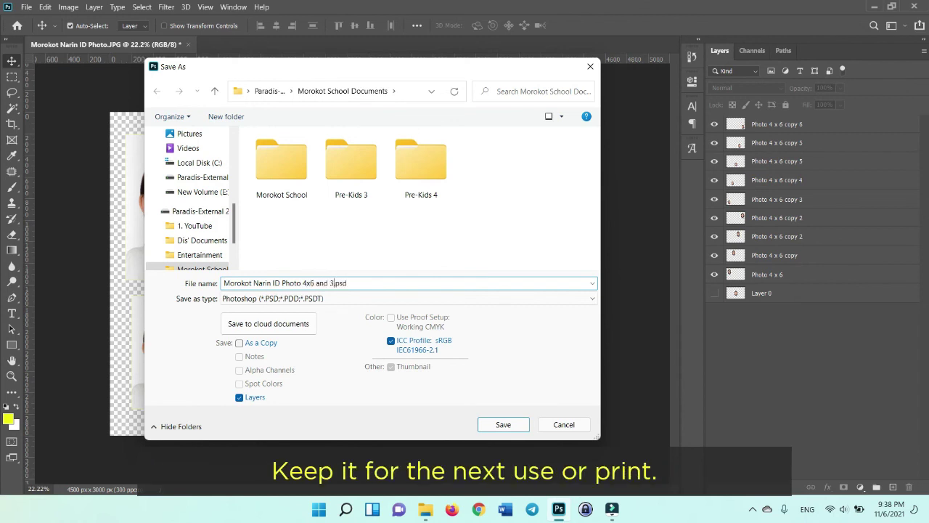
pyautogui.write('4')
pyautogui.press('Tab')
pyautogui.click(305, 299)
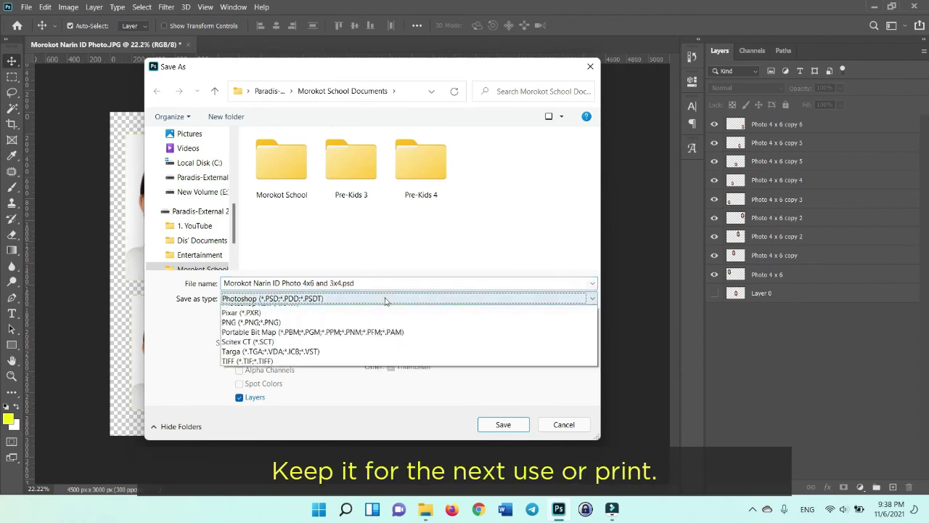
pyautogui.click(304, 400)
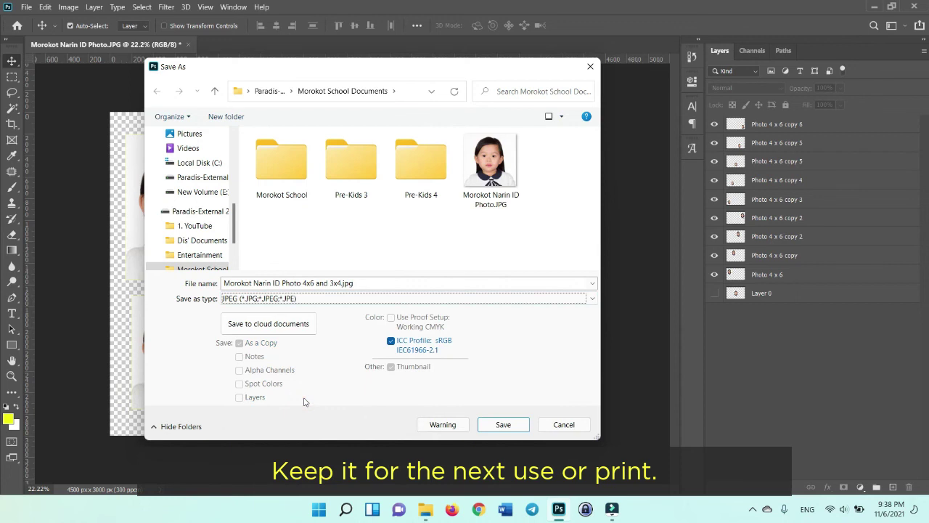
pyautogui.click(518, 426)
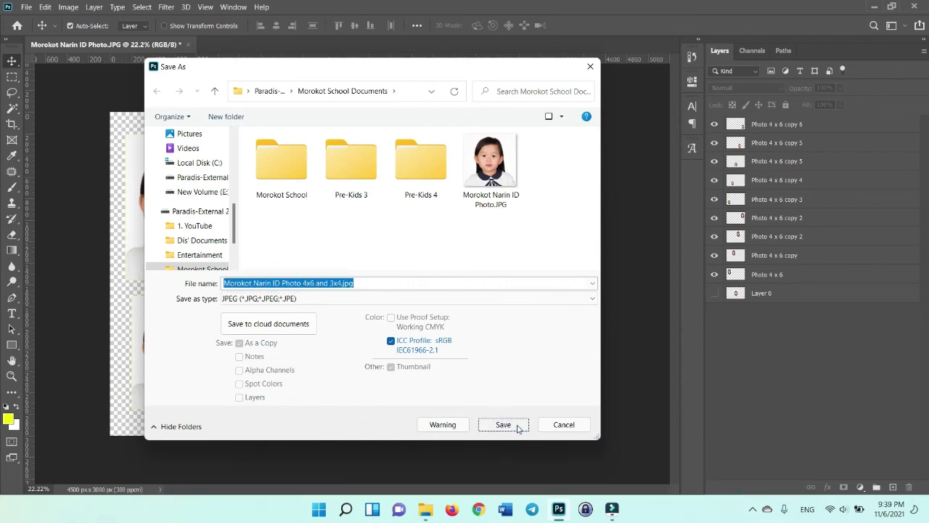
pyautogui.click(518, 427)
# Set the JPEG quality to 12, Maximum.
pyautogui.click(452, 149)
pyautogui.click(449, 190)
pyautogui.moveTo(469, 172); pyautogui.dragTo(512, 177)
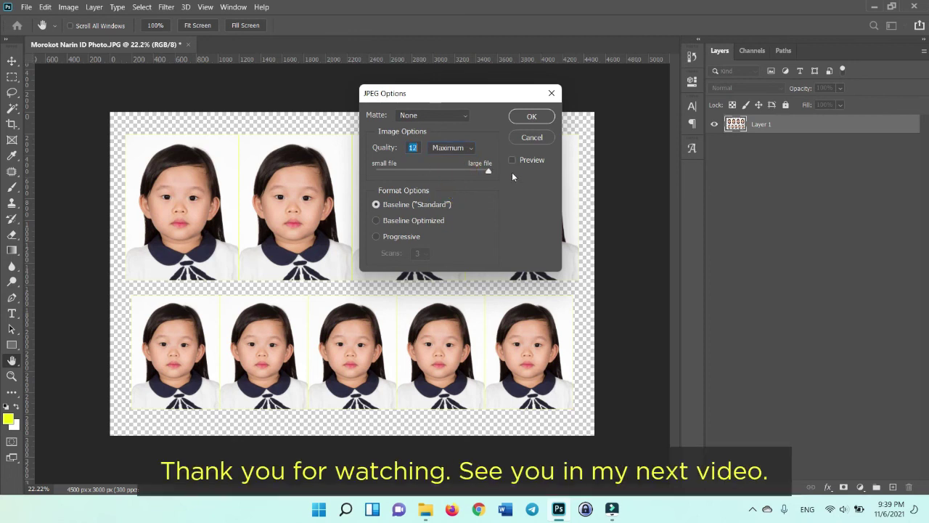